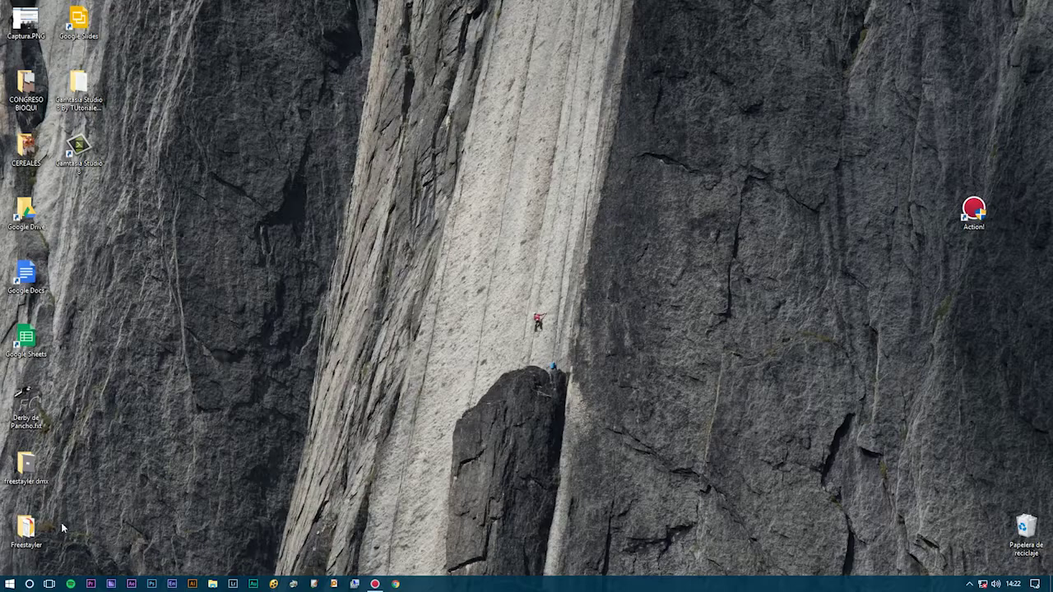
Step: Launch the Art-Net to DMX converter from the FreeStyler program folder and bring up its window
click(9, 583)
click(97, 390)
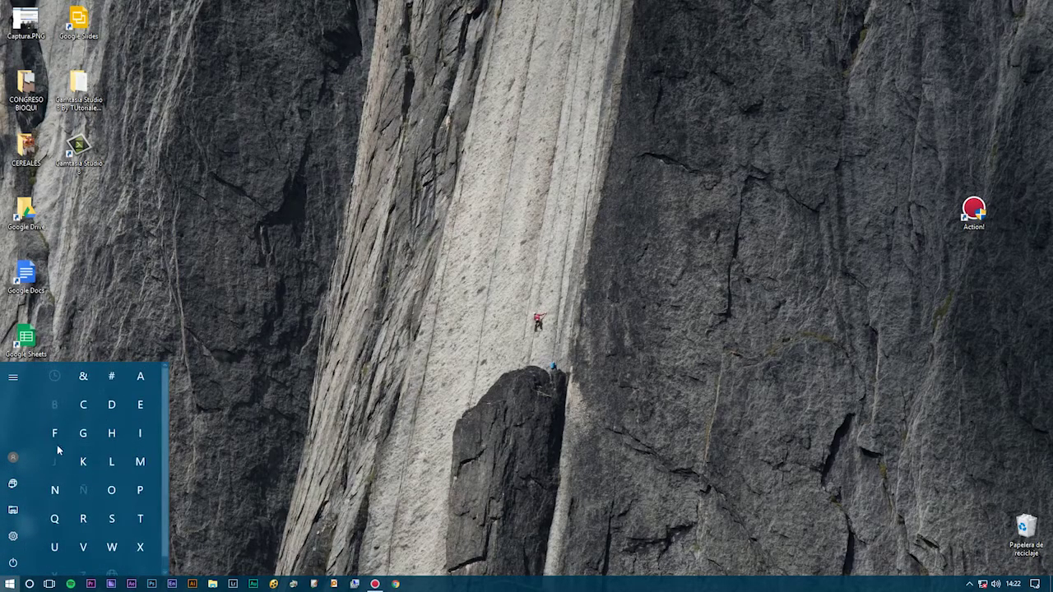
click(55, 434)
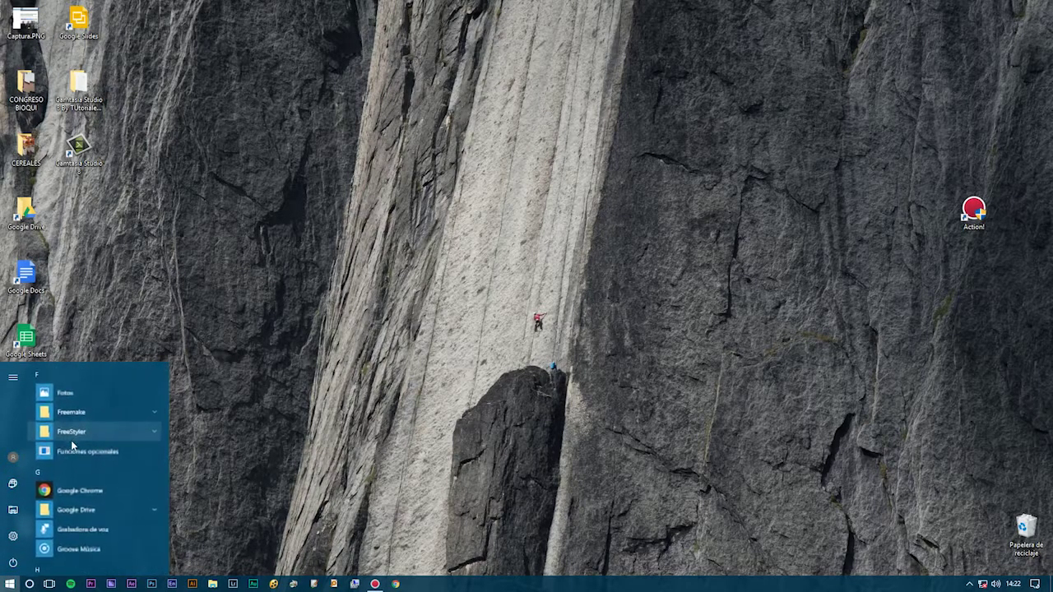
click(72, 432)
click(113, 454)
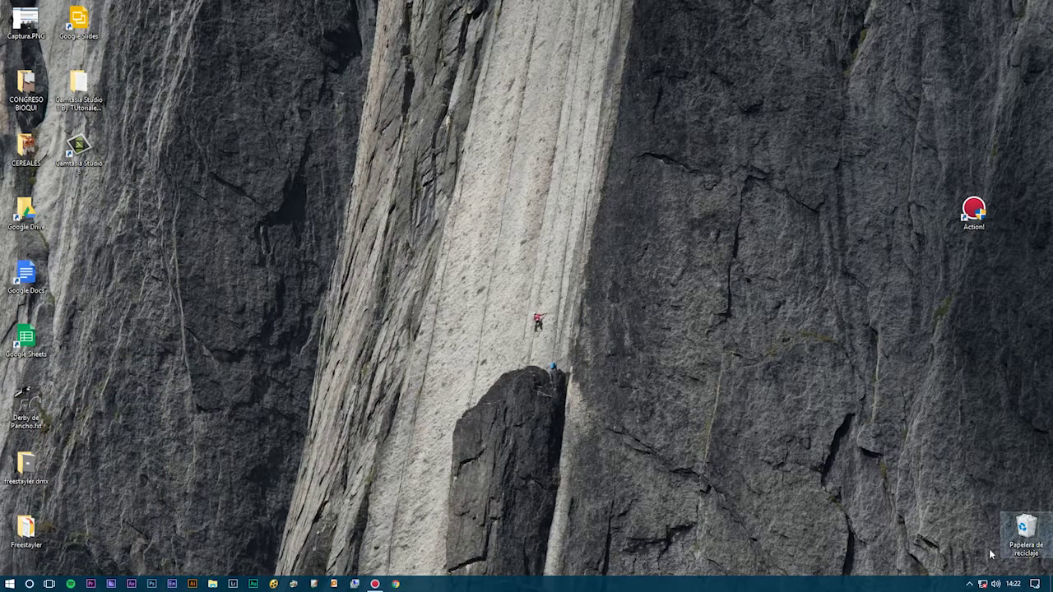
click(970, 584)
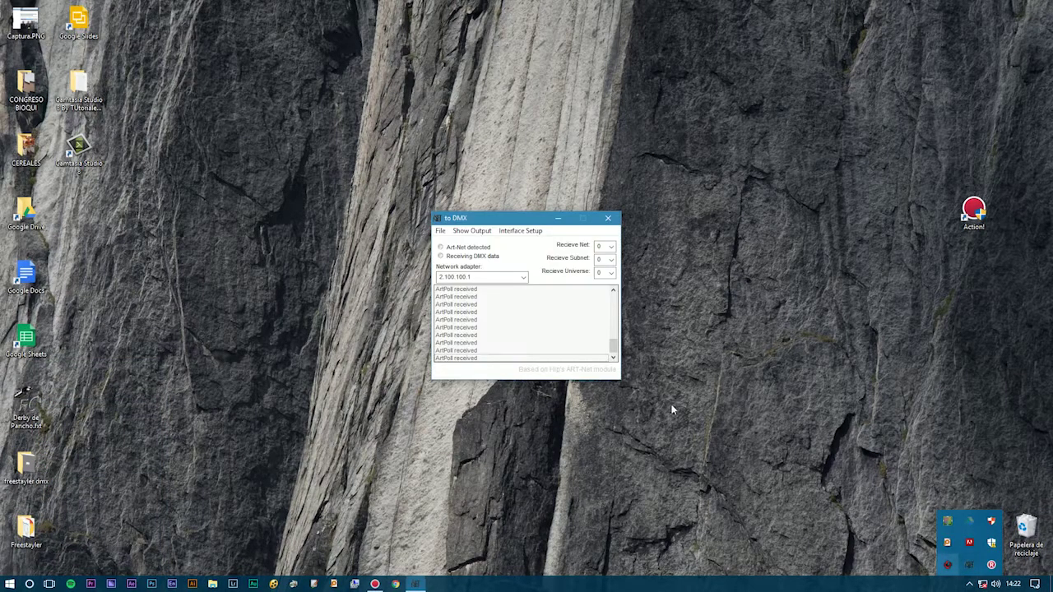
Step: Review the supported DMX interfaces, save Enttec open DMX as the converter's interface, and exit the converter
click(516, 231)
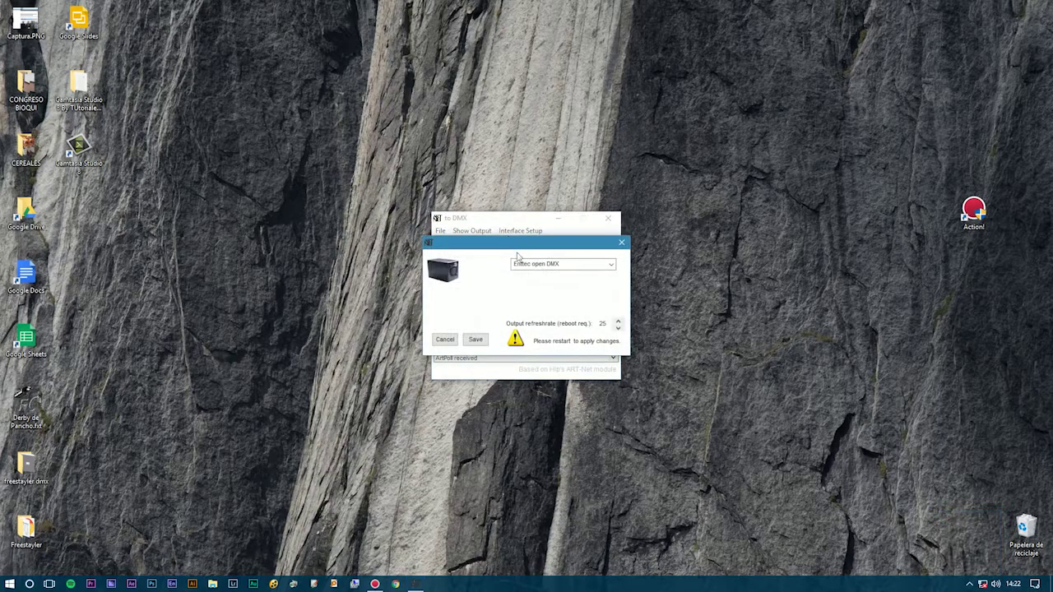
click(611, 265)
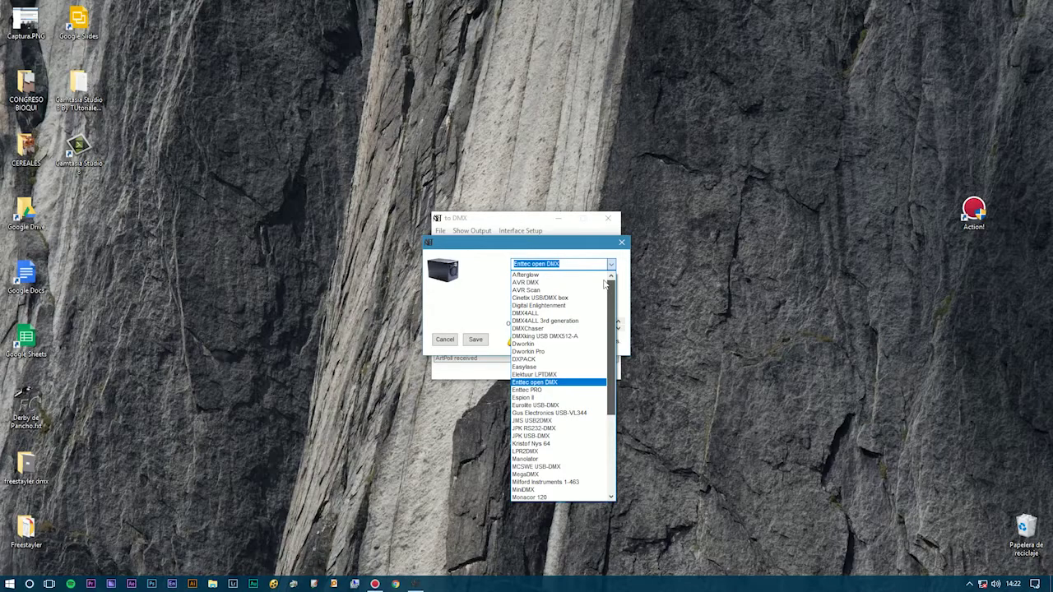
scroll(607, 288, down, 6)
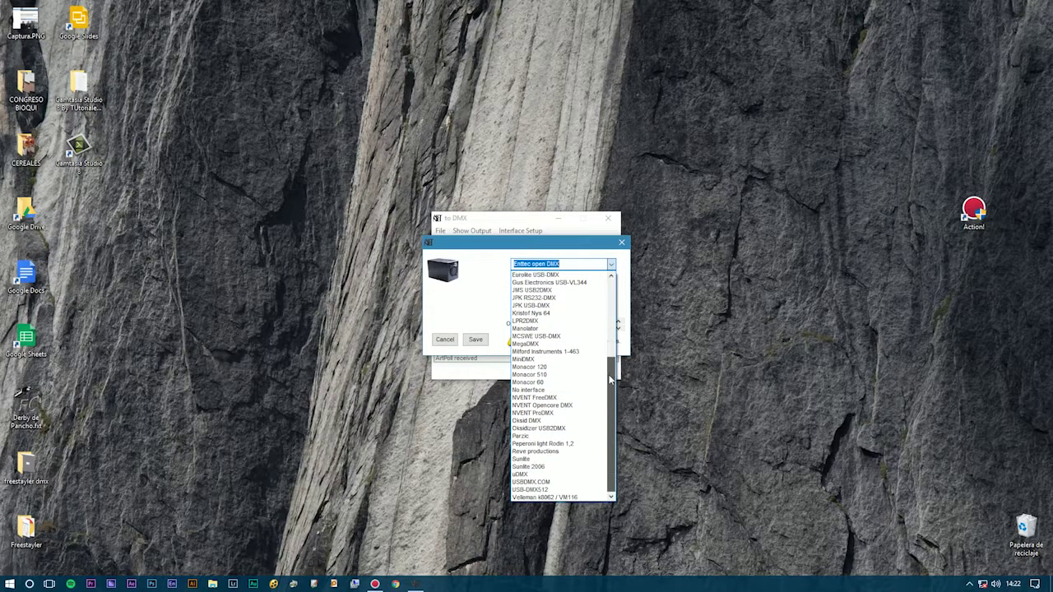
click(494, 344)
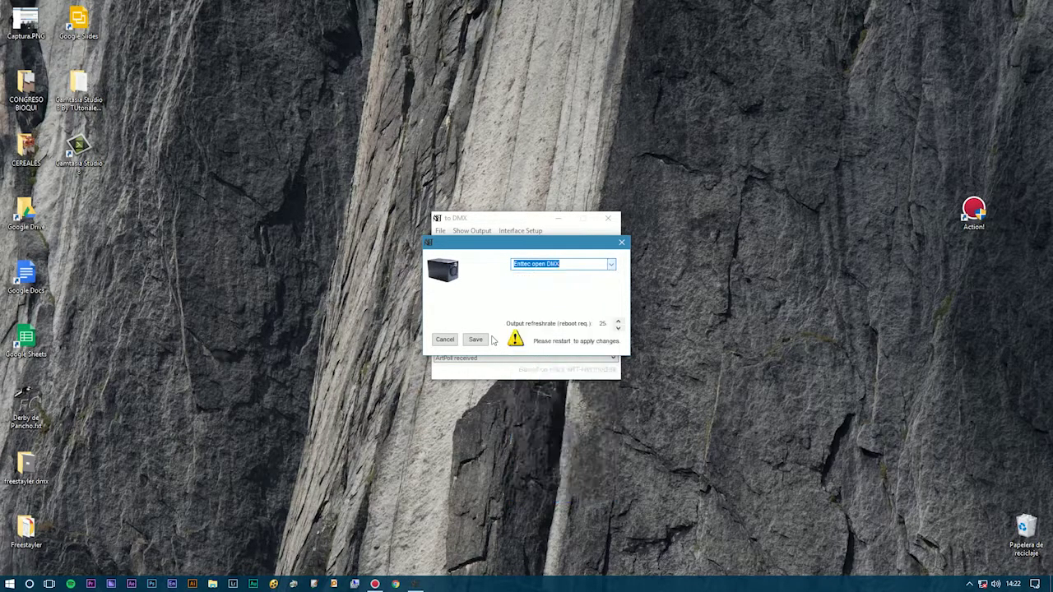
click(476, 339)
click(441, 231)
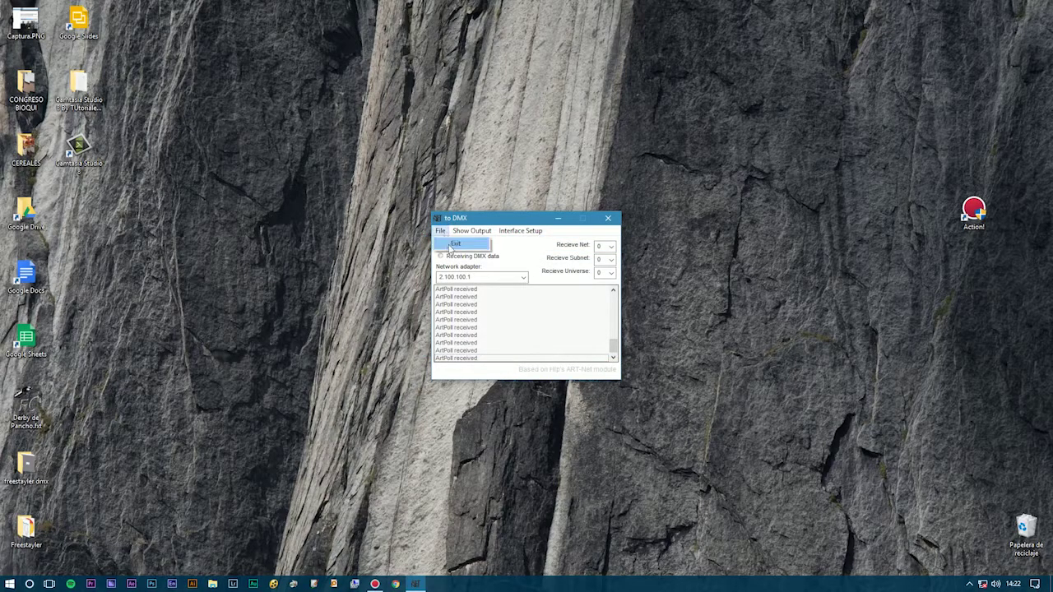
click(458, 245)
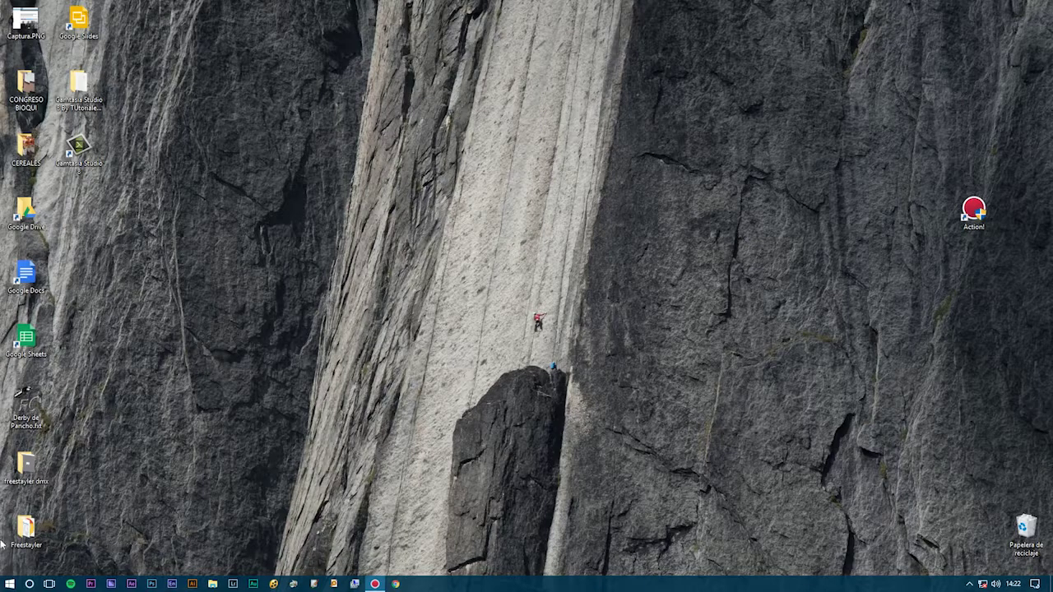
Step: Search Control Panel for "administrador de" and open Administrador de dispositivos in a maximized window
right_click(9, 583)
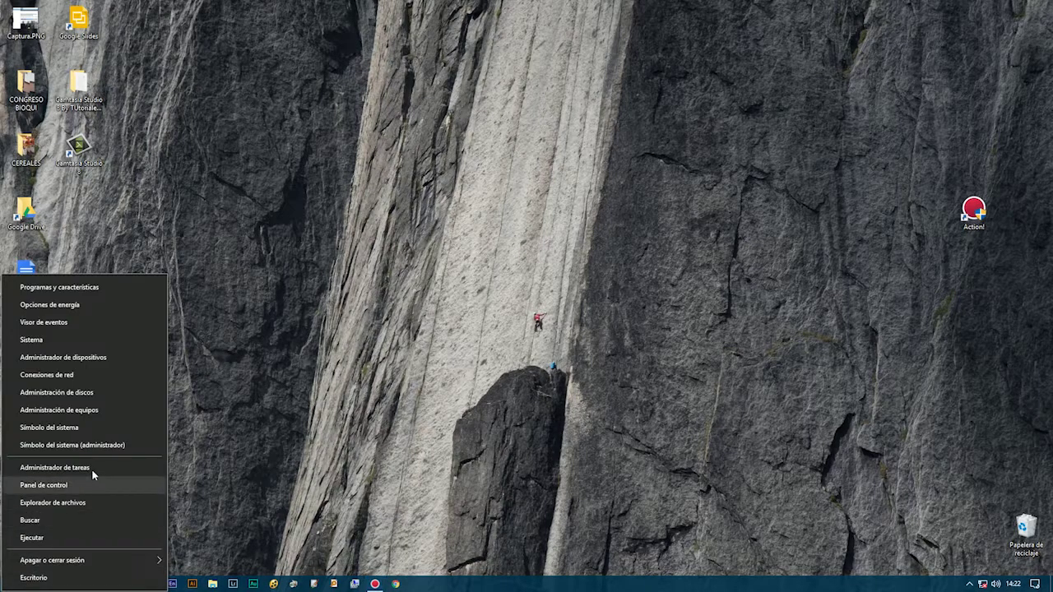
click(90, 480)
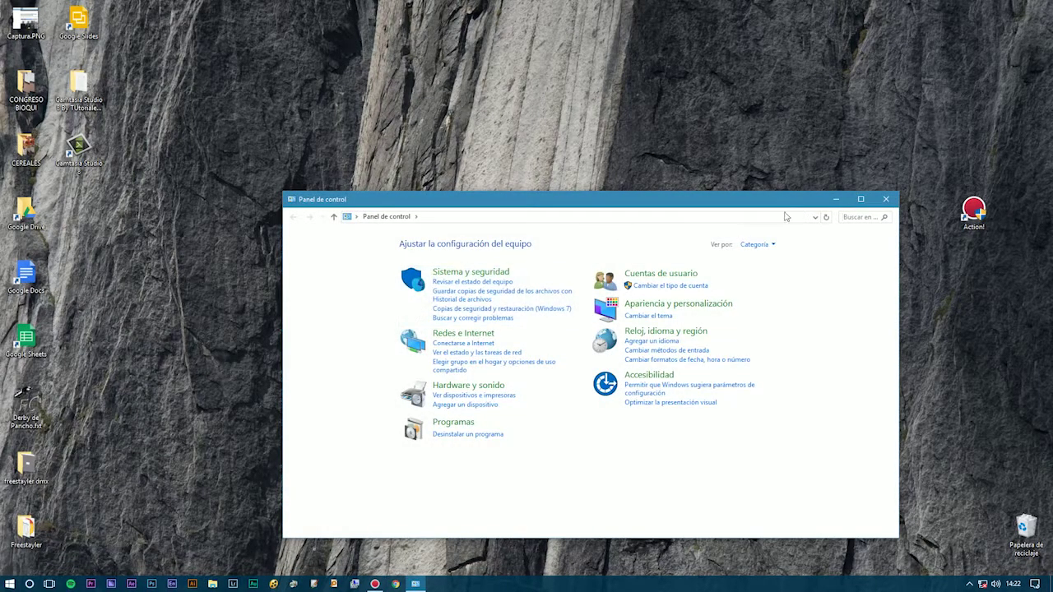
text(admi)
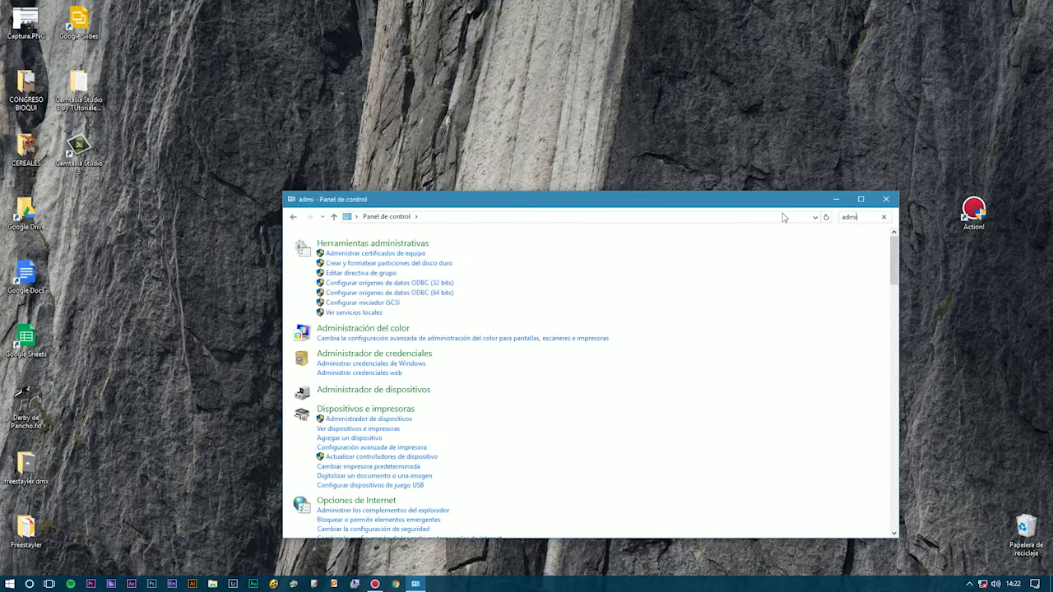
text(nistrad)
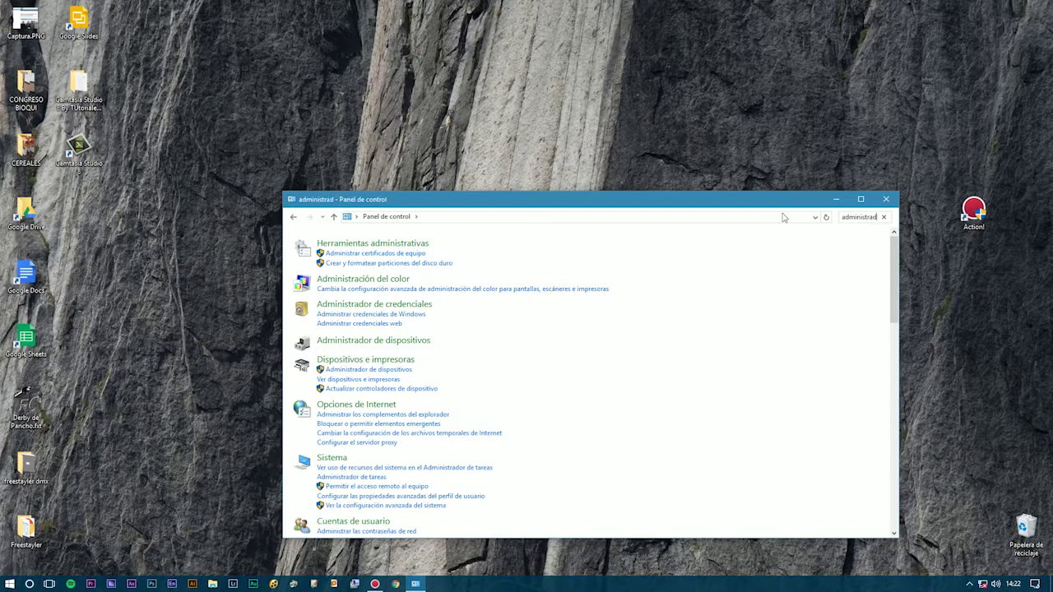
text(or de)
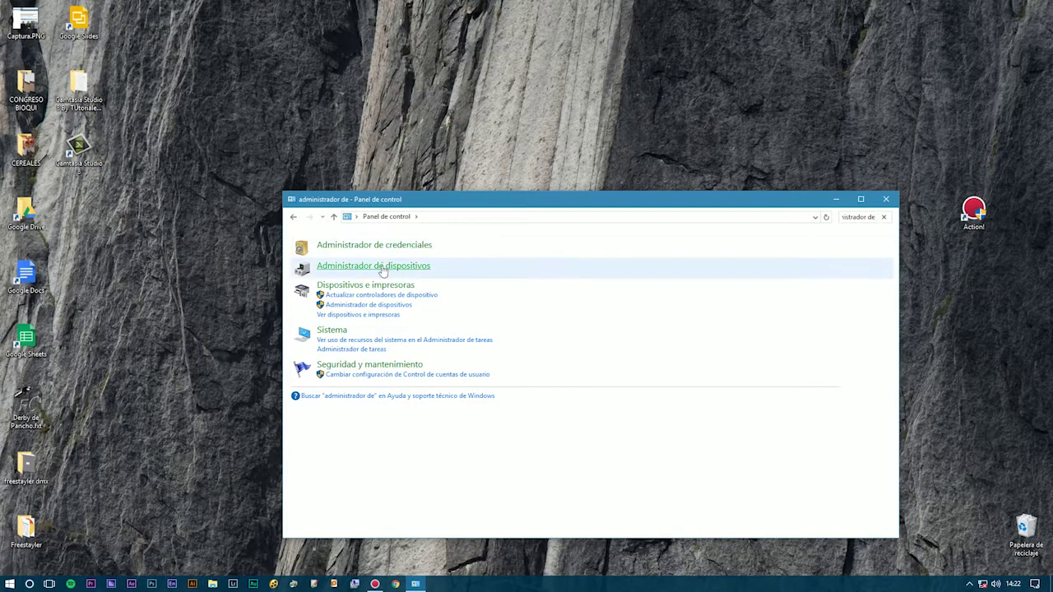
click(384, 267)
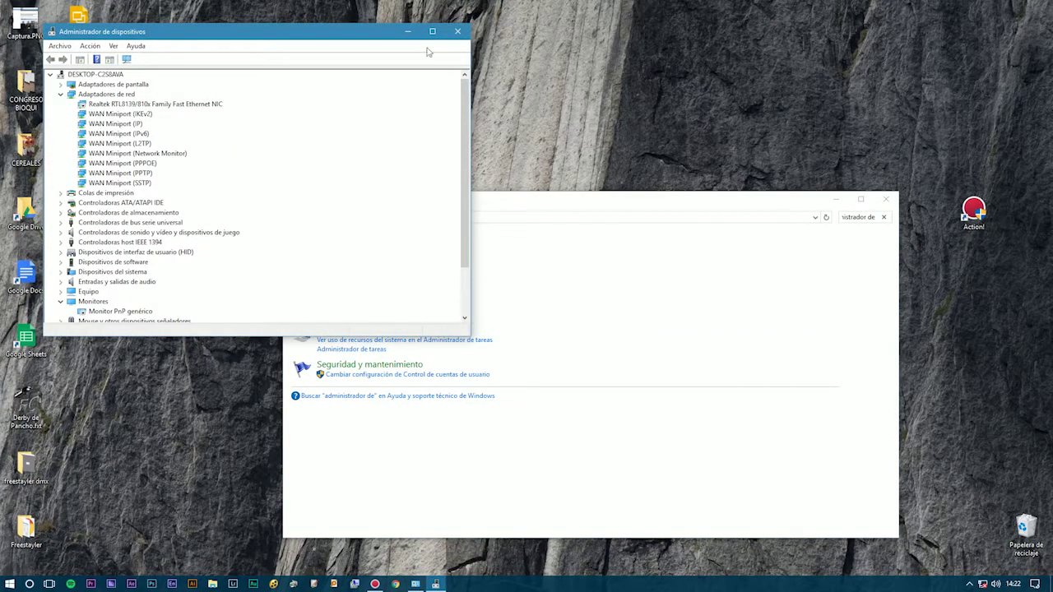
click(432, 32)
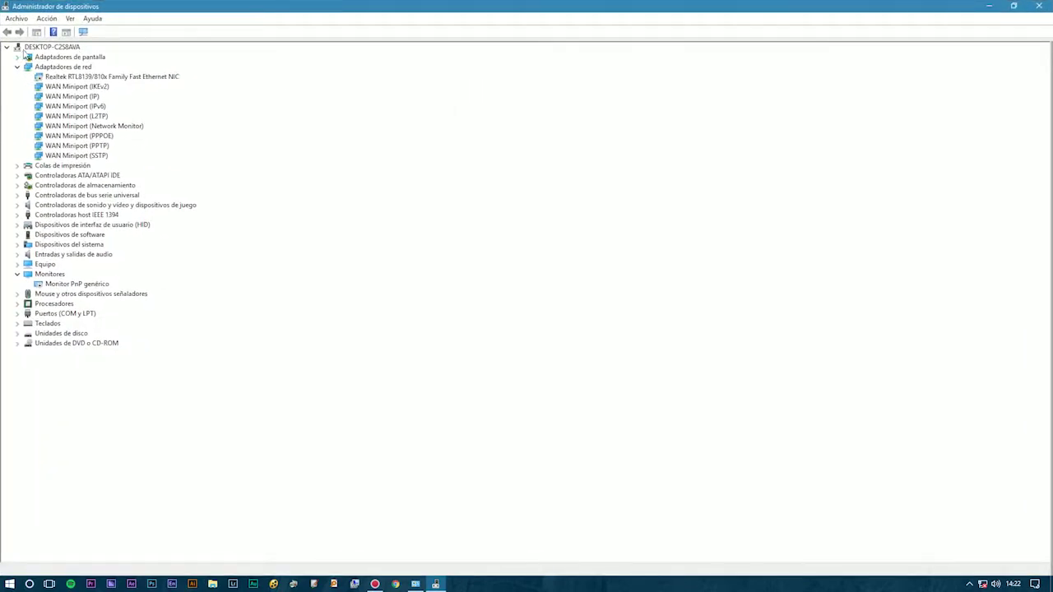
Step: Start the legacy hardware wizard for the computer and proceed with manual selection from the list of hardware types
click(25, 49)
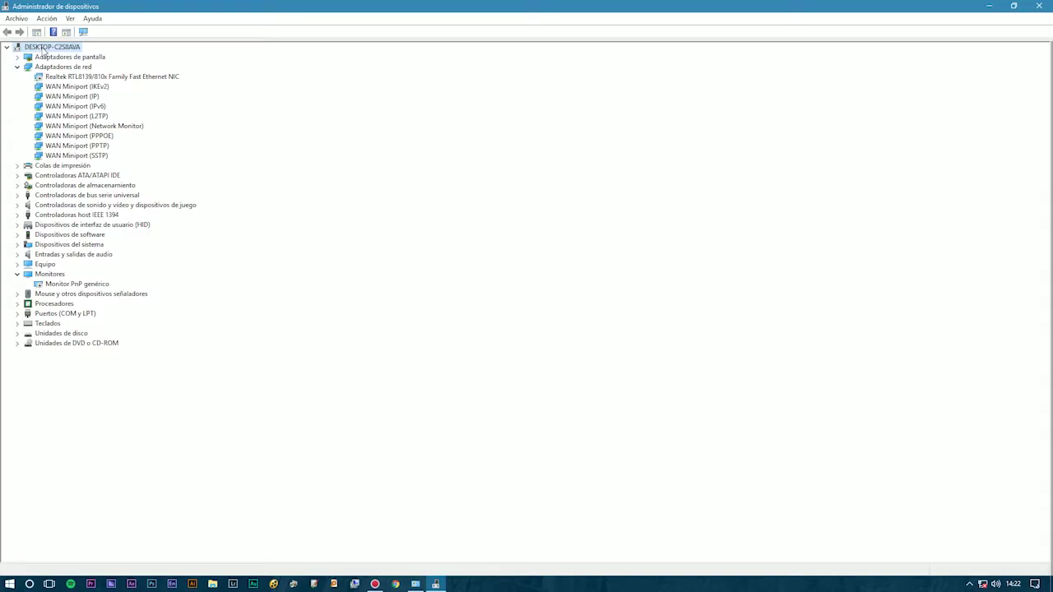
click(50, 19)
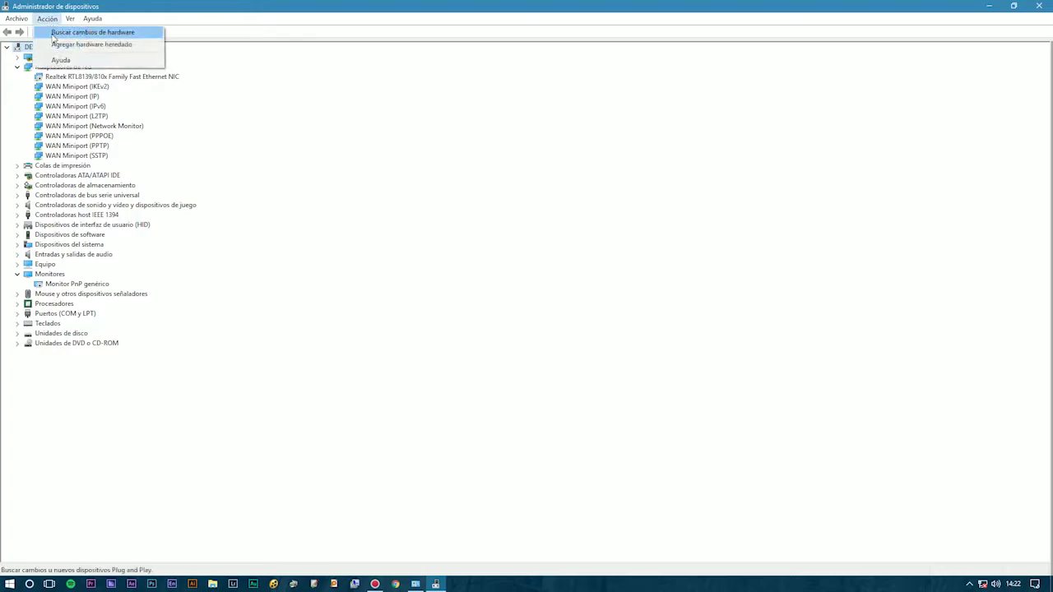
click(61, 45)
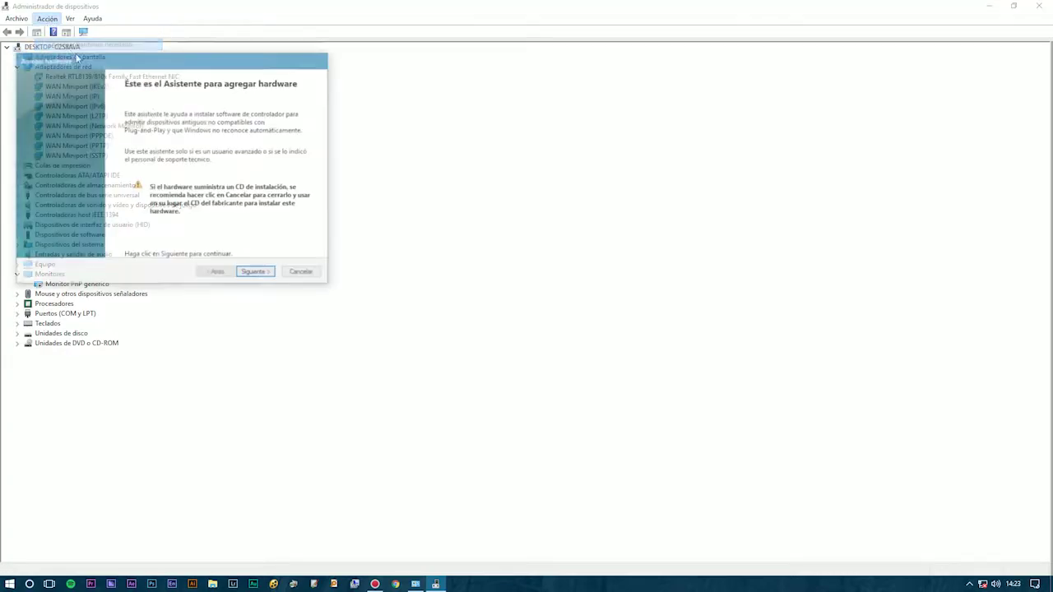
click(261, 273)
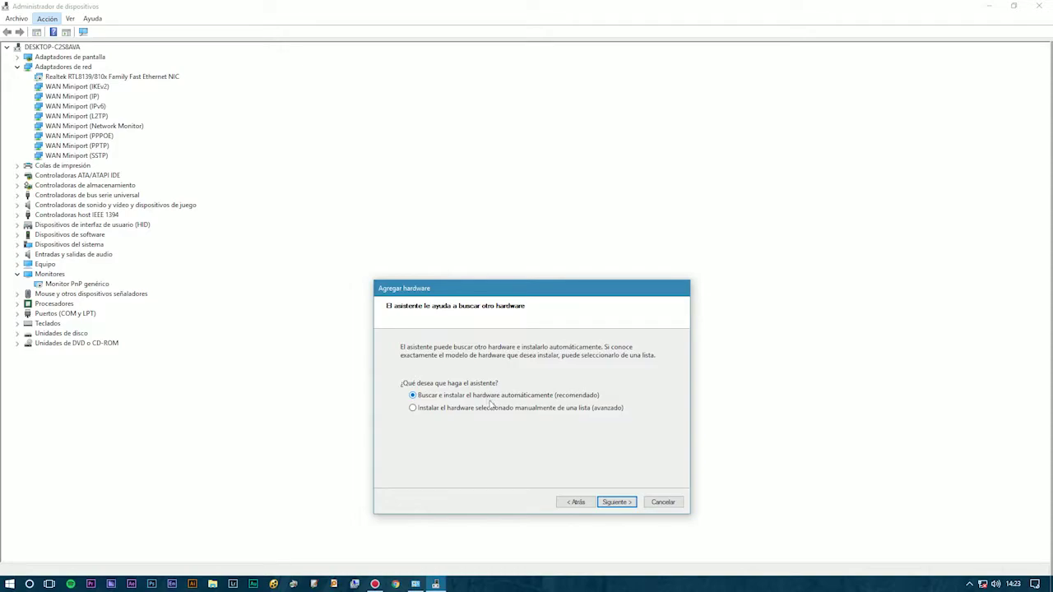
click(617, 503)
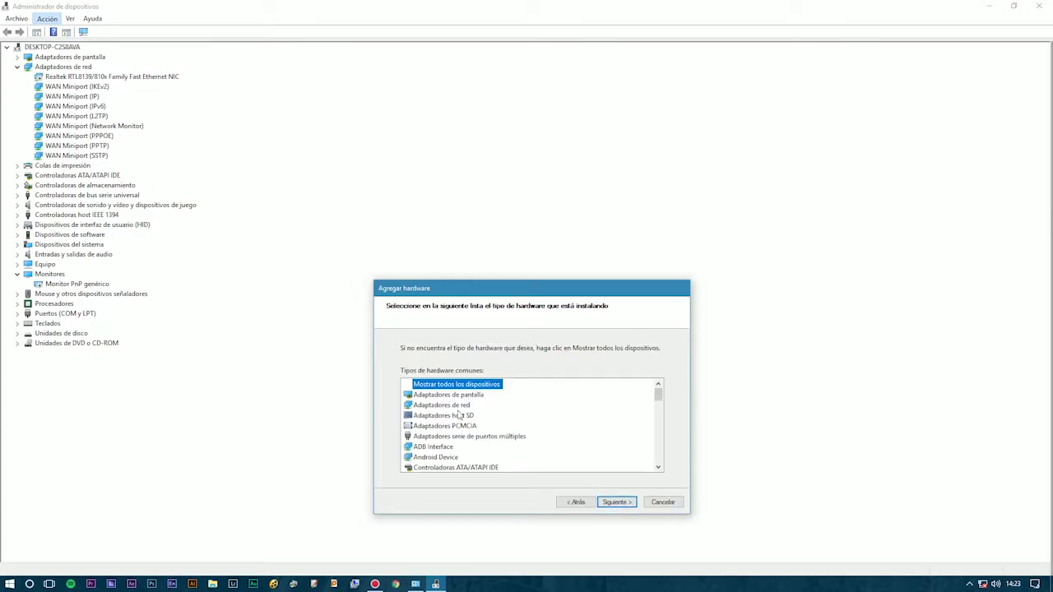
Step: Install Microsoft's "Adaptador de bucle invertido KM-TEST de Microsoft" as a network adapter and finish the wizard
click(457, 405)
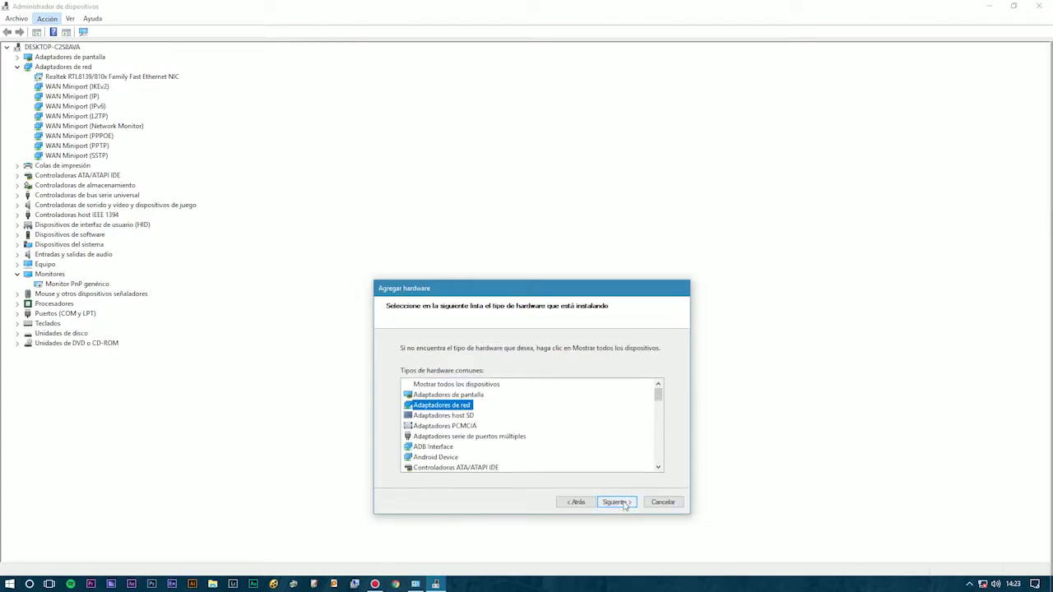
click(623, 504)
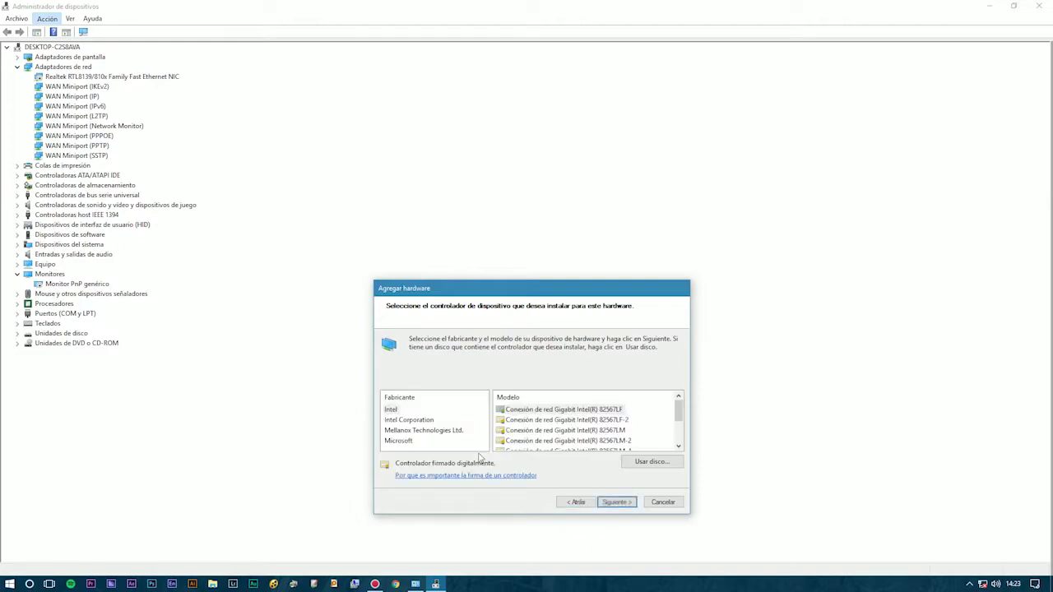
click(393, 442)
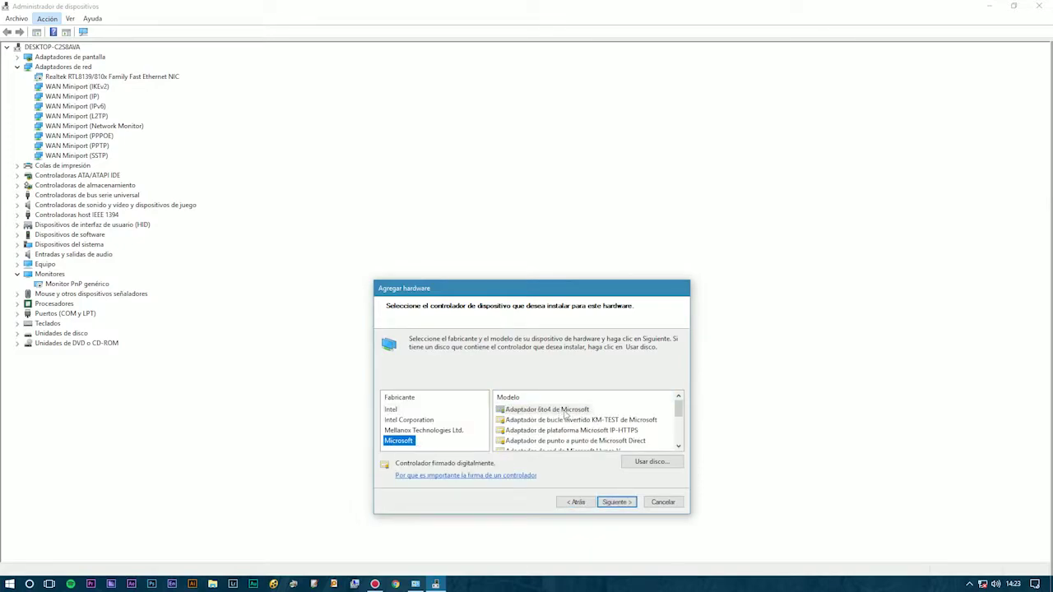
click(576, 421)
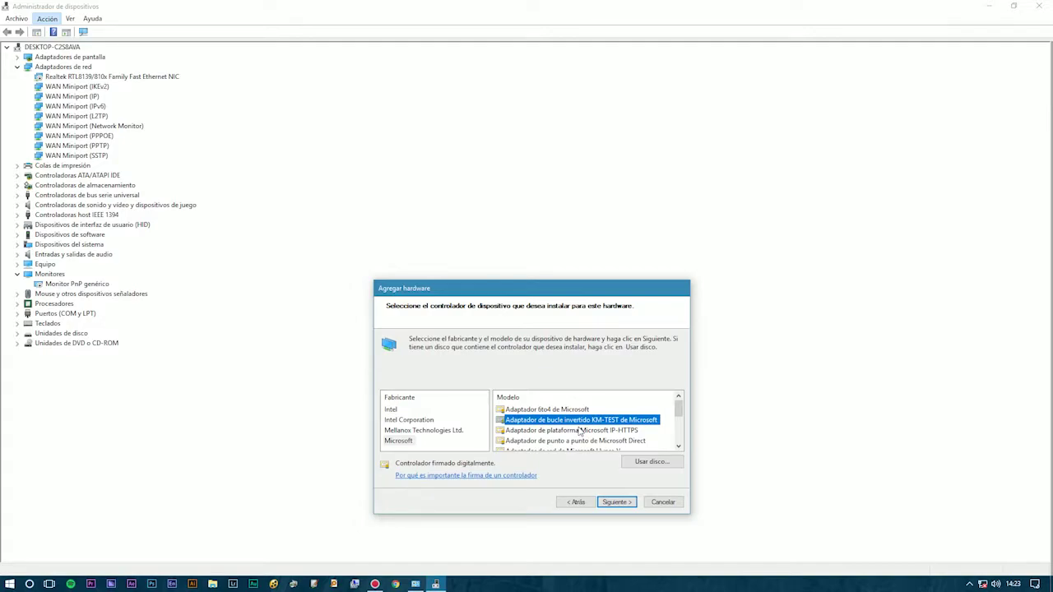
click(618, 503)
click(618, 503)
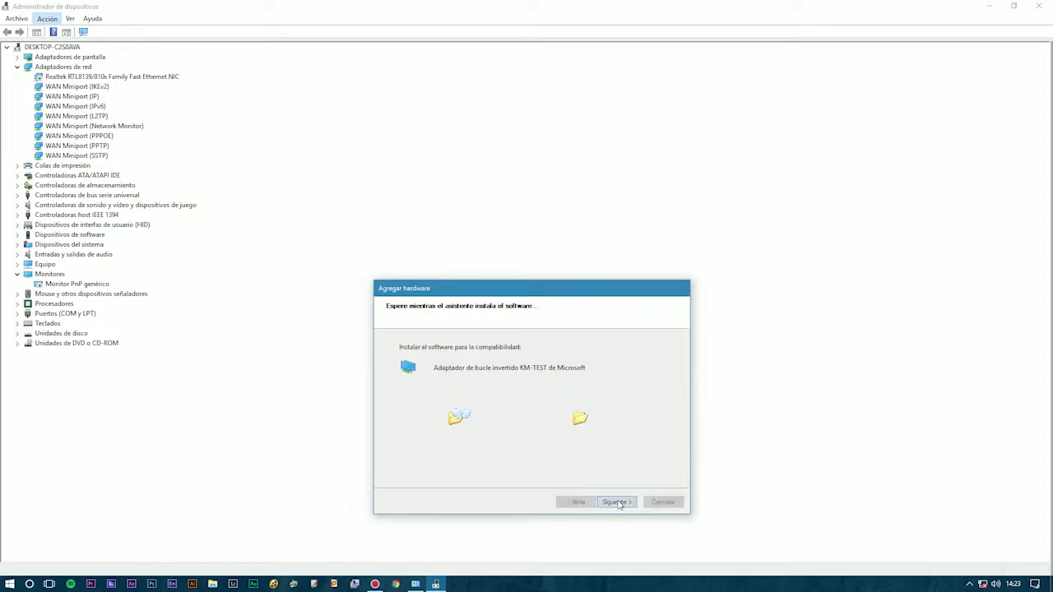
click(618, 502)
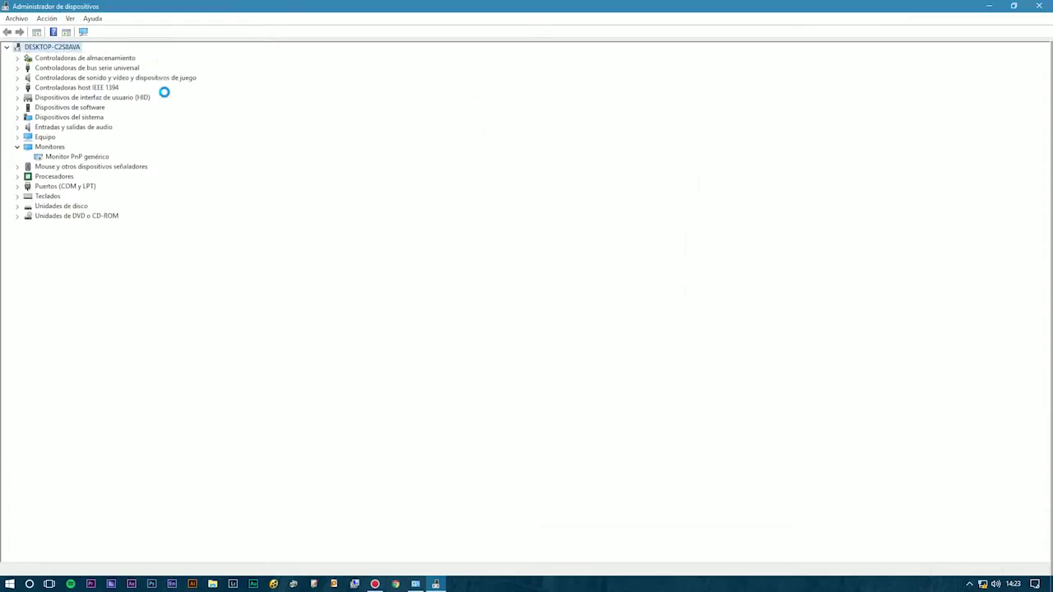
Step: Check the KM-TEST loopback adapter under Adaptadores de red, and close Device Manager and Control Panel
click(165, 77)
click(18, 67)
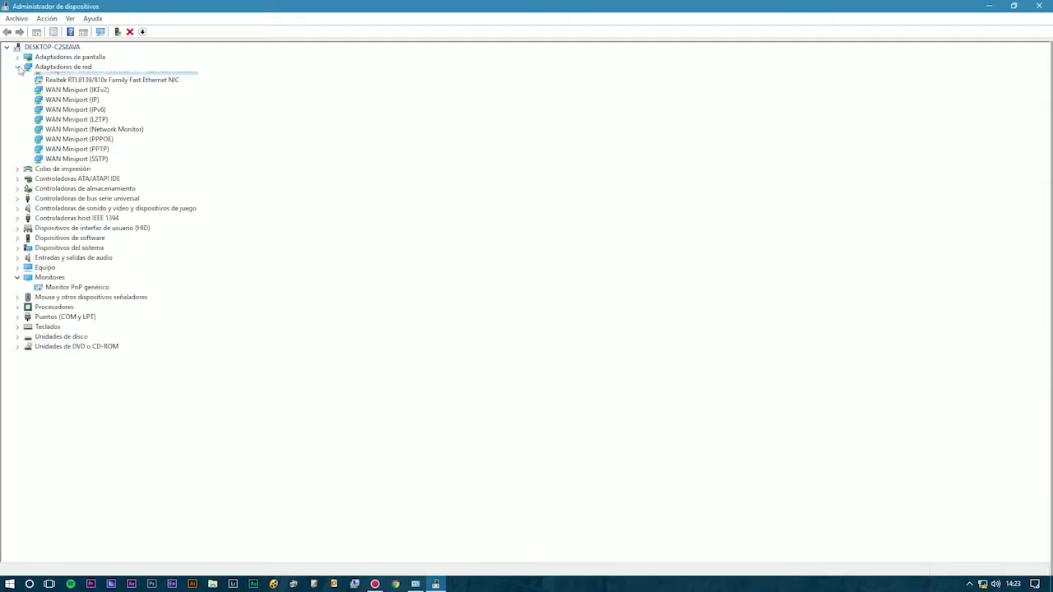
click(17, 67)
click(124, 77)
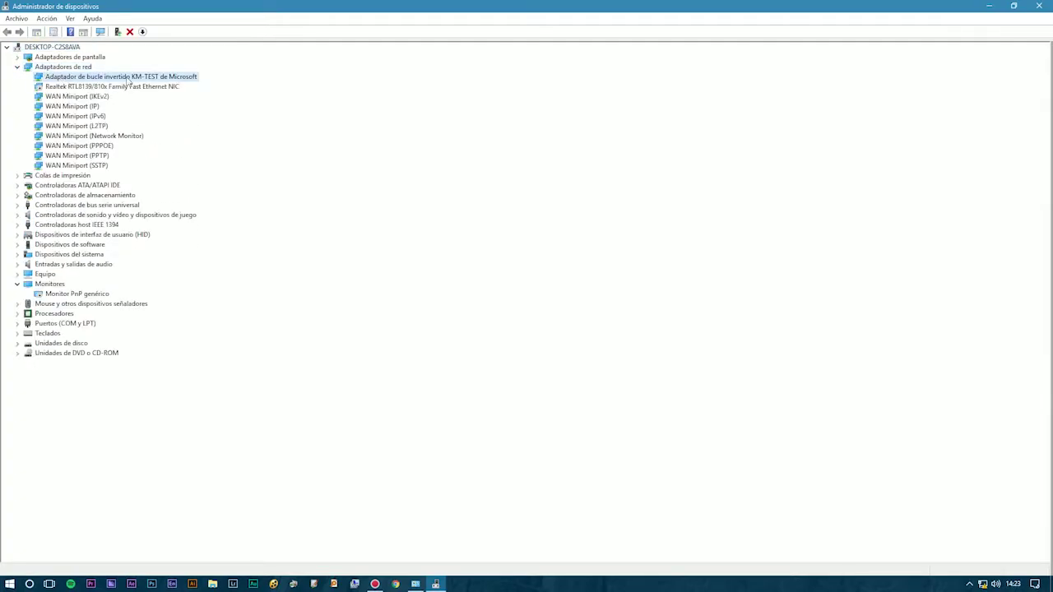
click(1036, 6)
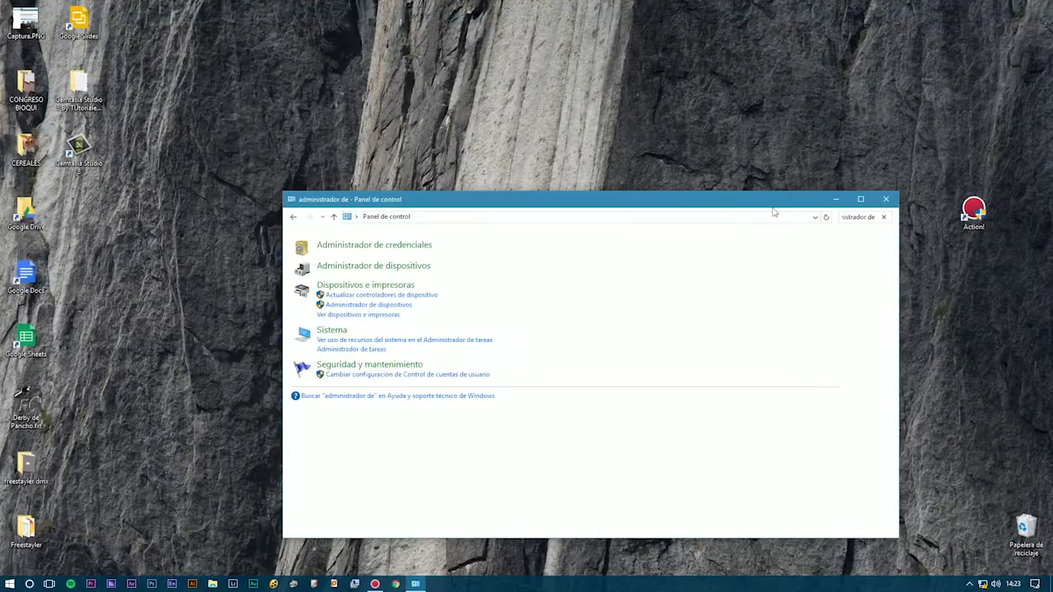
click(886, 199)
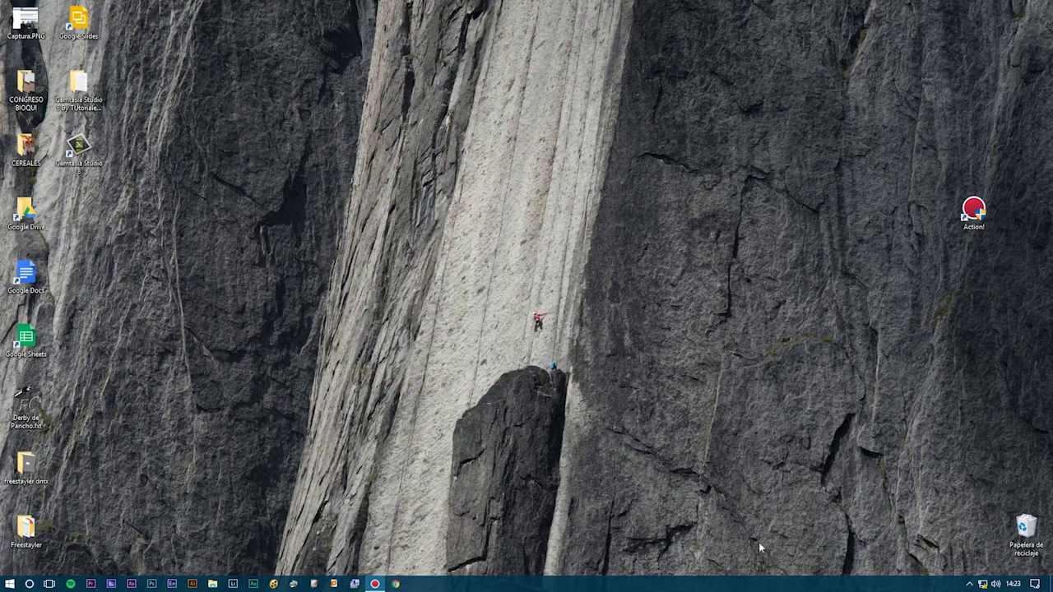
Step: Reopen Control Panel and go to Centro de redes y recursos compartidos
click(9, 583)
right_click(9, 583)
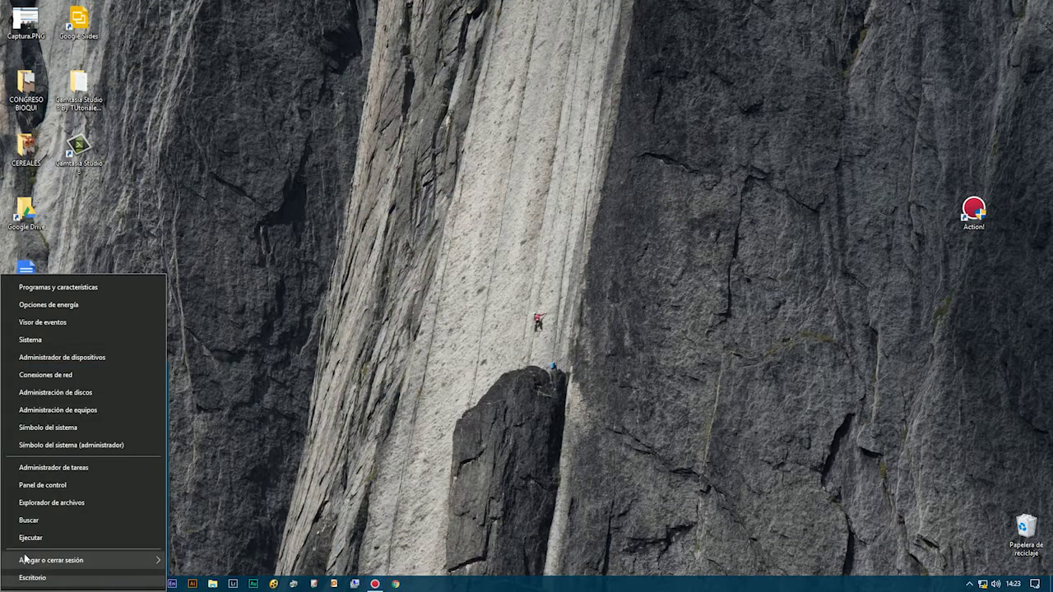
click(84, 487)
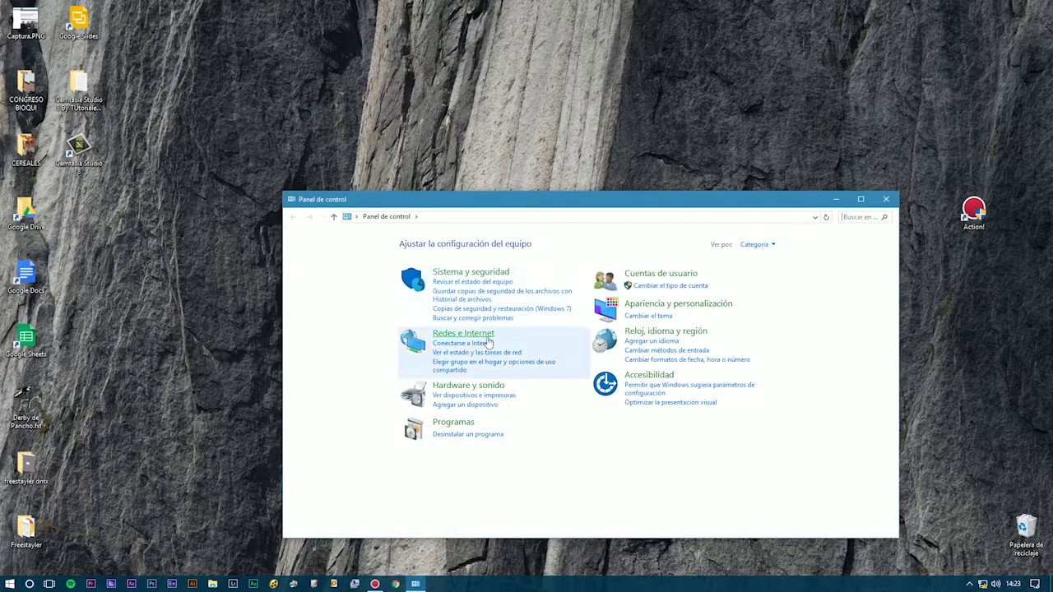
click(488, 339)
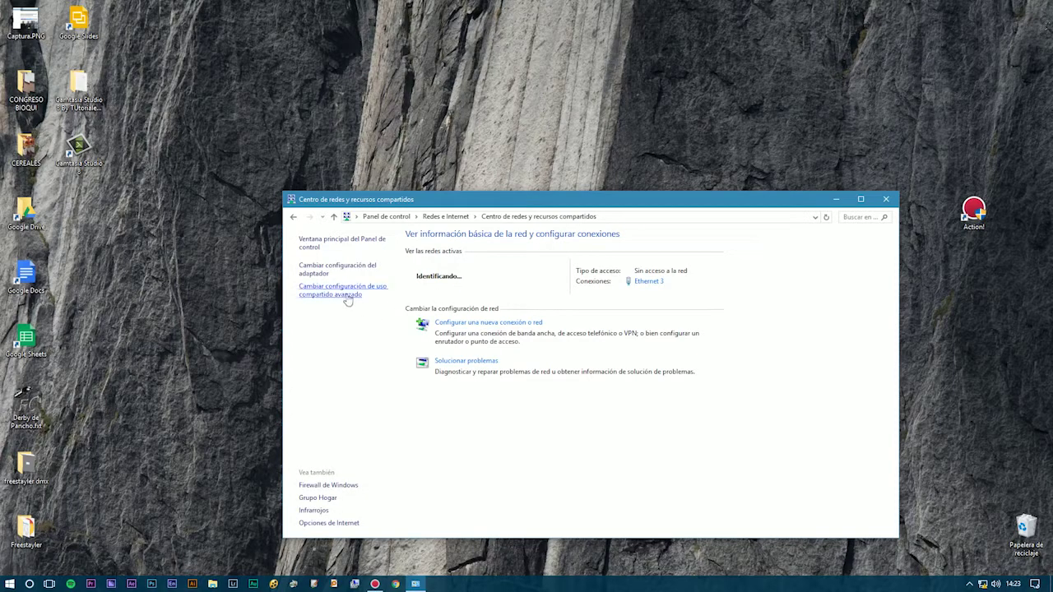
Step: From Centro de redes y recursos compartidos, open the list of network adapter connections
click(348, 295)
click(293, 216)
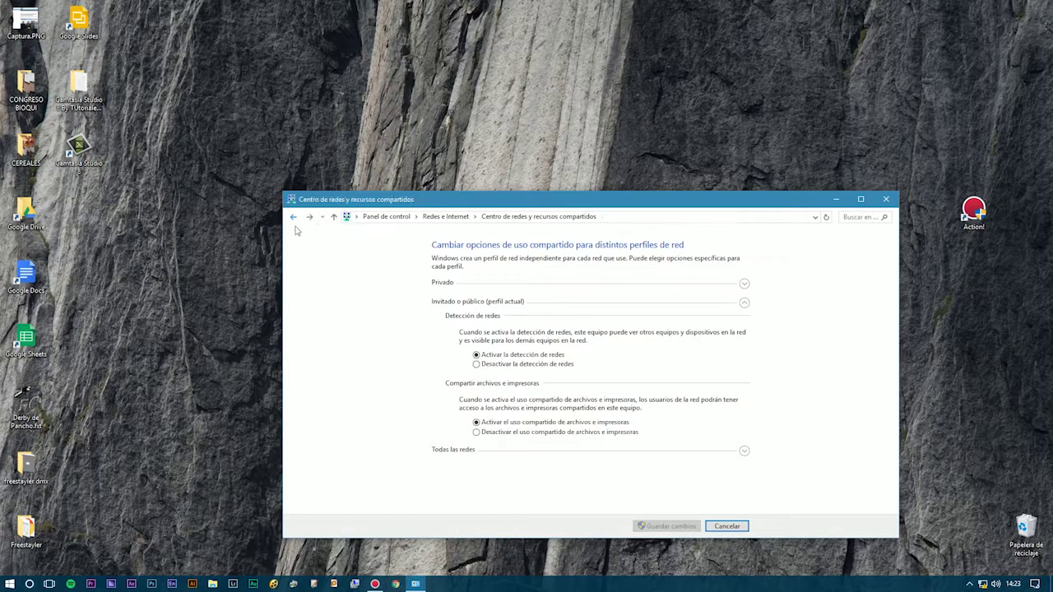
click(304, 270)
click(337, 288)
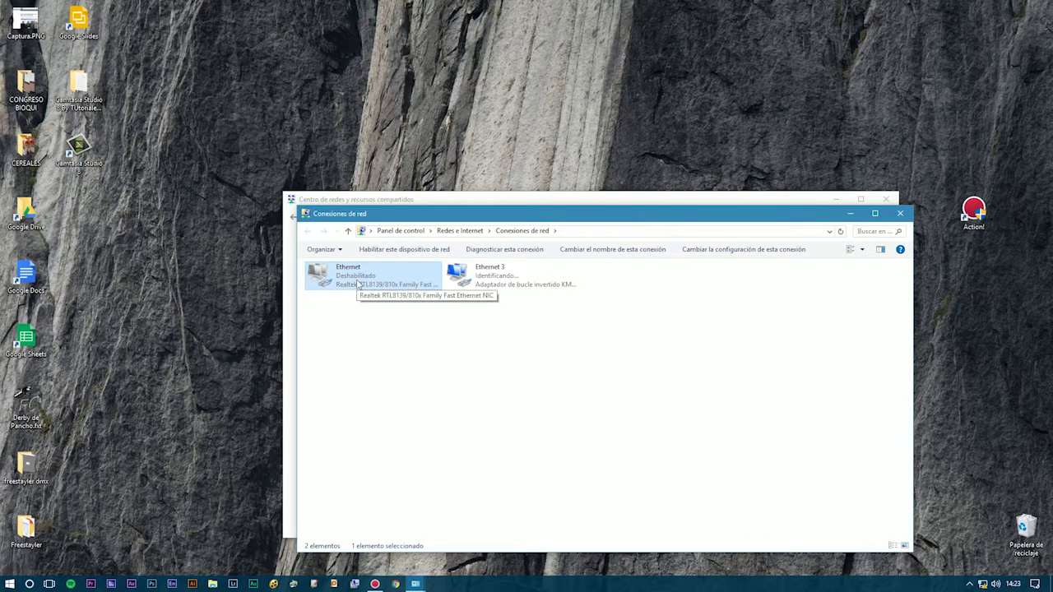
Step: Rename the KM-TEST loopback connection (Ethernet 3) as ArtNet
click(465, 280)
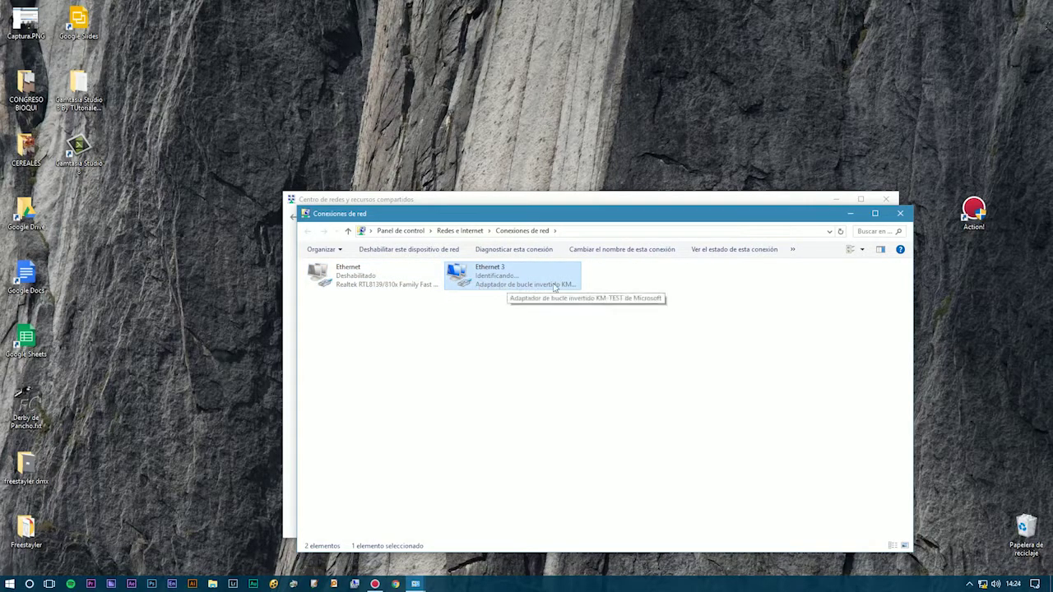
click(495, 267)
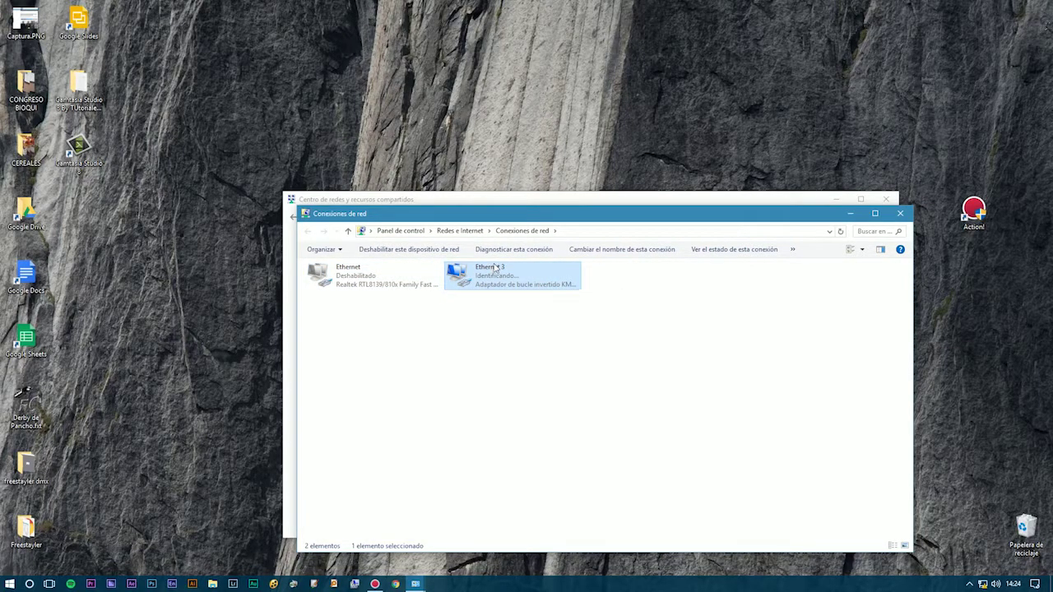
text(ArtNet)
key(Return)
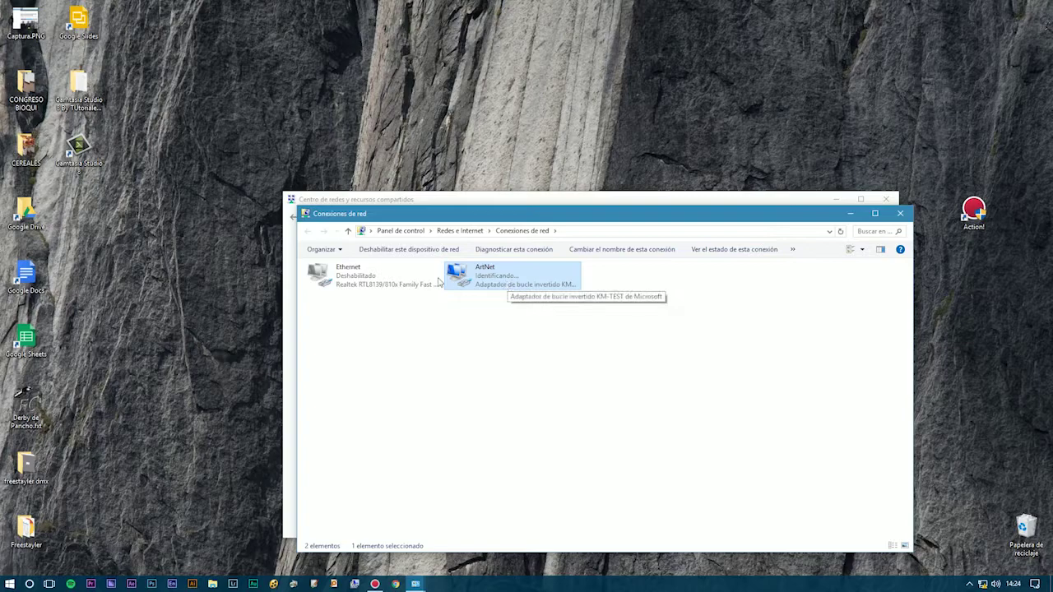
Step: Open the ArtNet connection's TCP/IPv4 properties and assign the fixed IP address 2.100.100.1
right_click(467, 280)
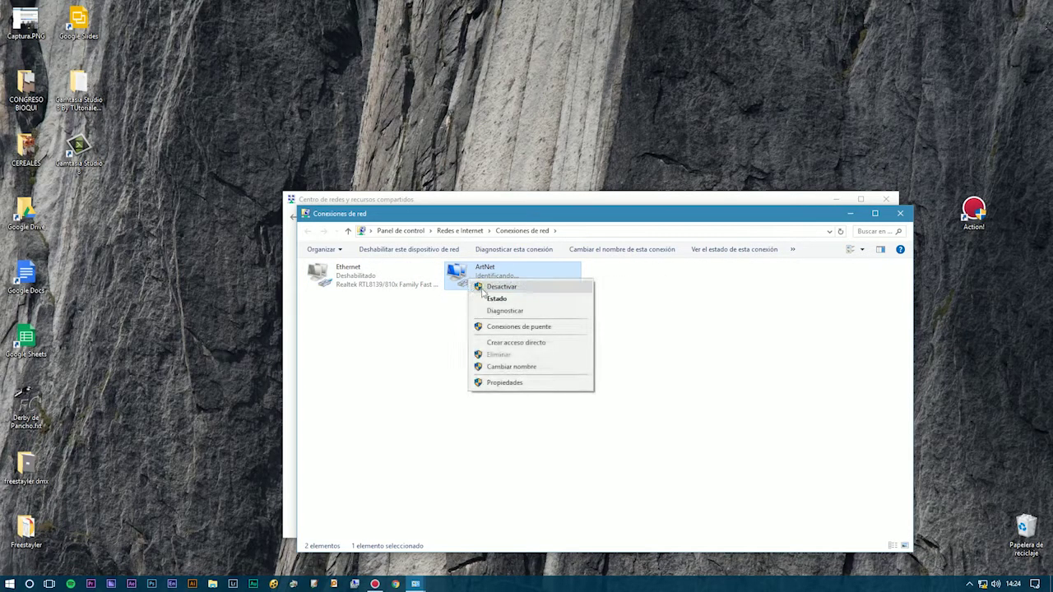
click(505, 383)
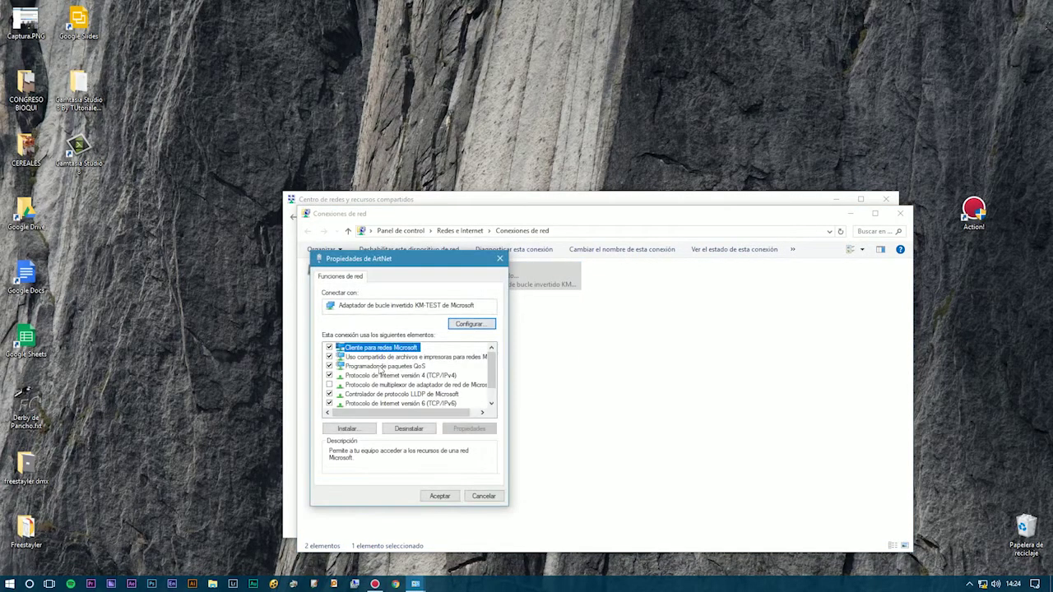
click(396, 376)
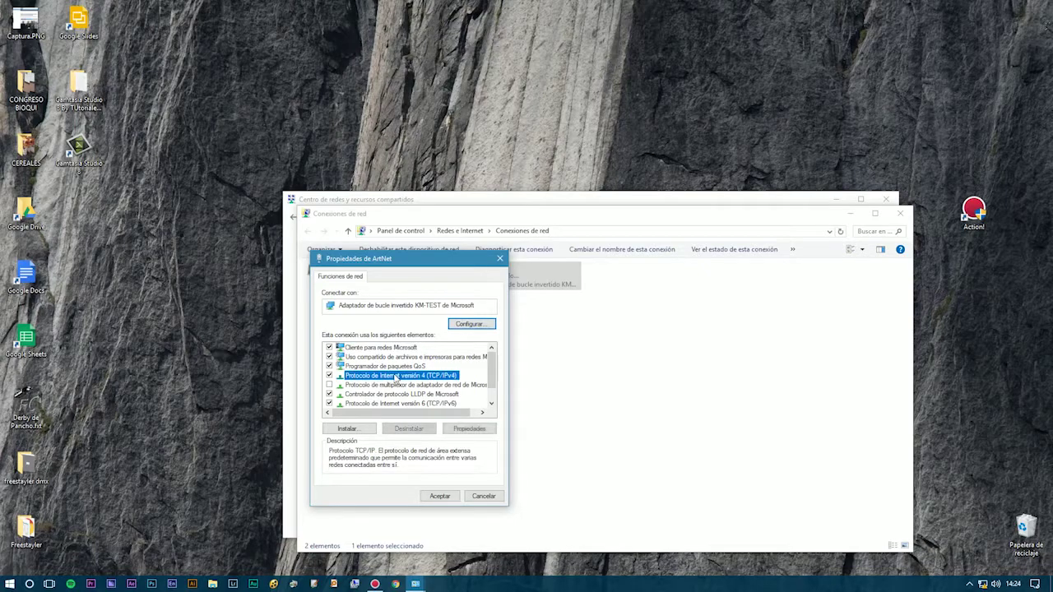
double_click(398, 378)
click(404, 379)
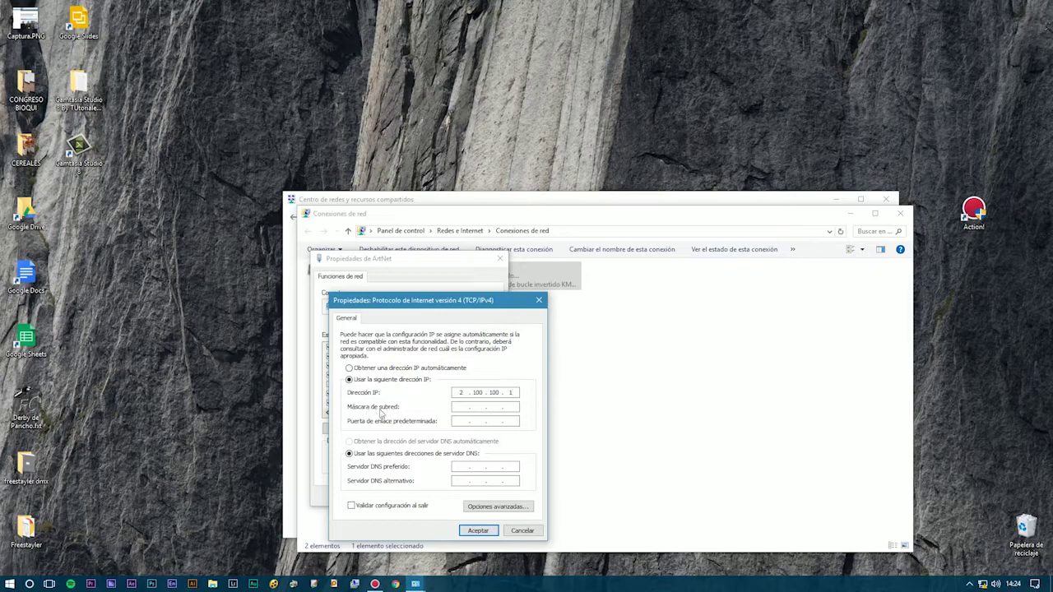
Step: Fill in the subnet mask 255.0.0.0, accept the connection's settings and close the network windows
click(454, 407)
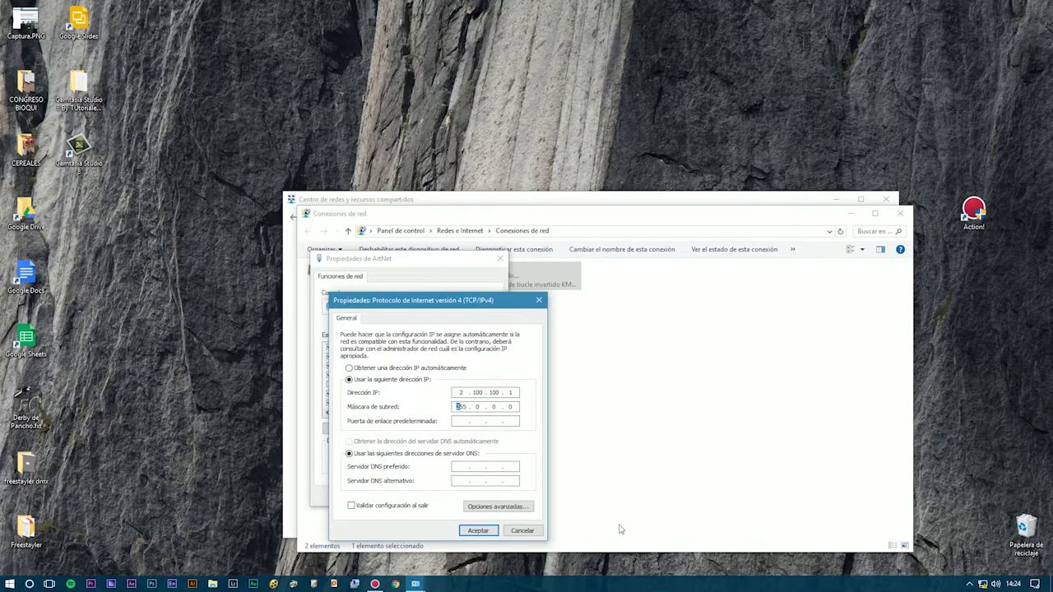
click(478, 531)
click(449, 498)
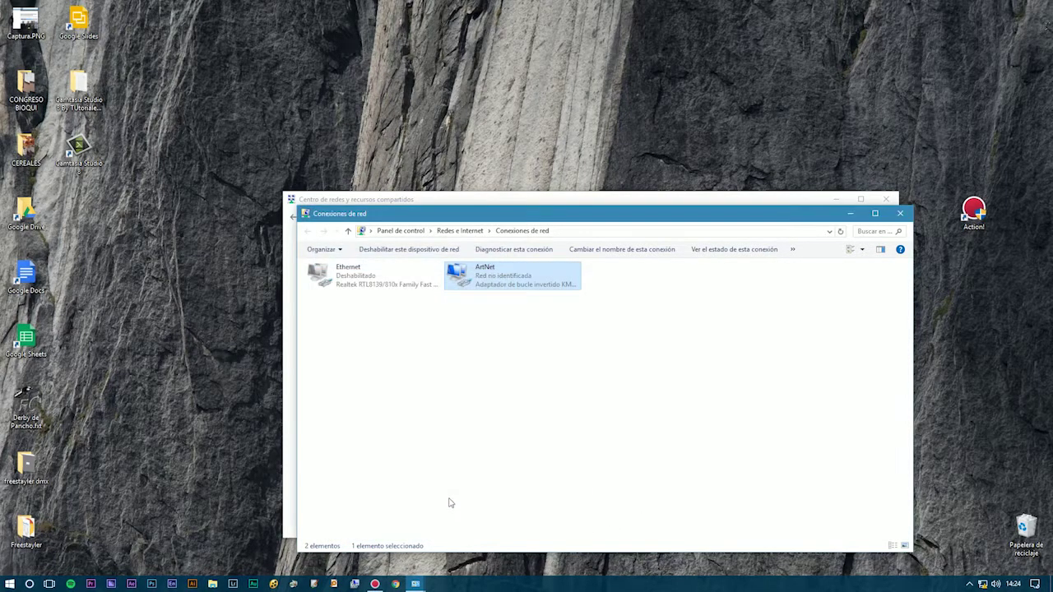
click(901, 213)
click(885, 199)
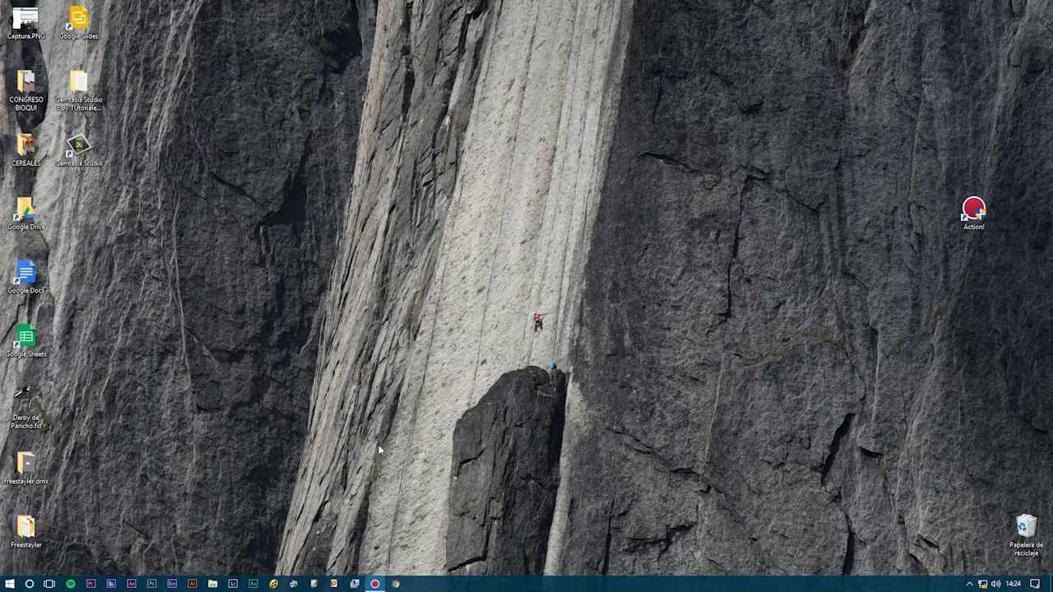
Step: Launch Art-Net to DMX from the FreeStyler program group and acknowledge the driver notice
click(9, 584)
click(107, 367)
click(55, 432)
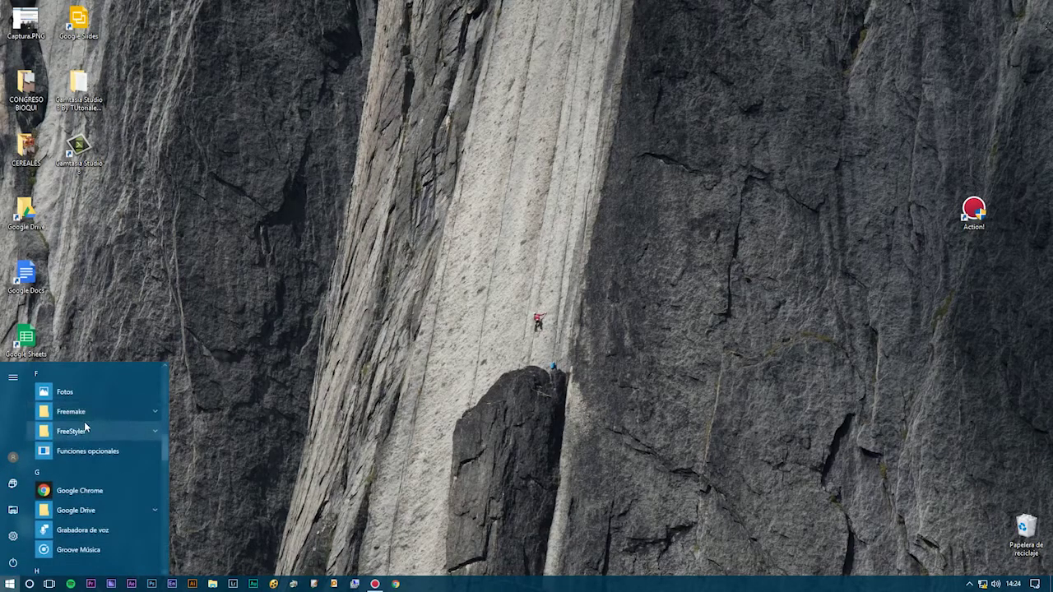
click(84, 433)
click(86, 452)
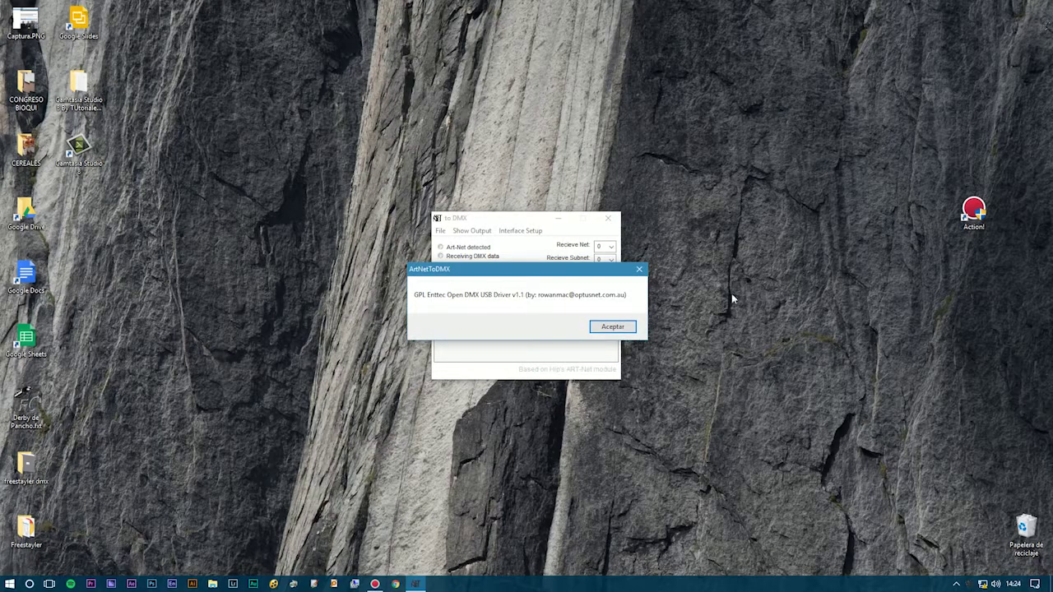
click(609, 328)
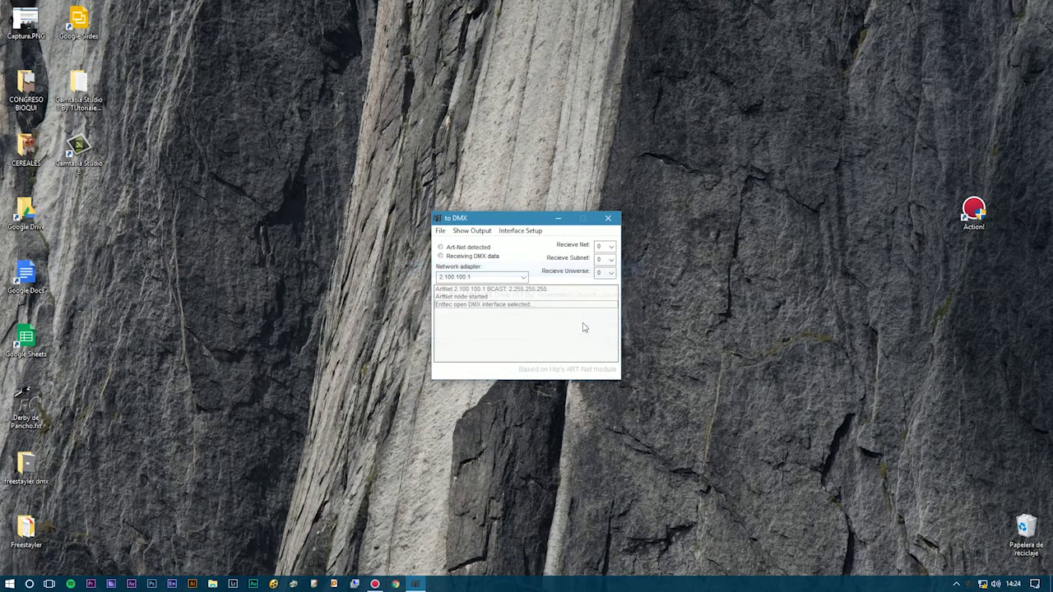
Step: Save Enttec open DMX as the output device in the interface setup
click(526, 232)
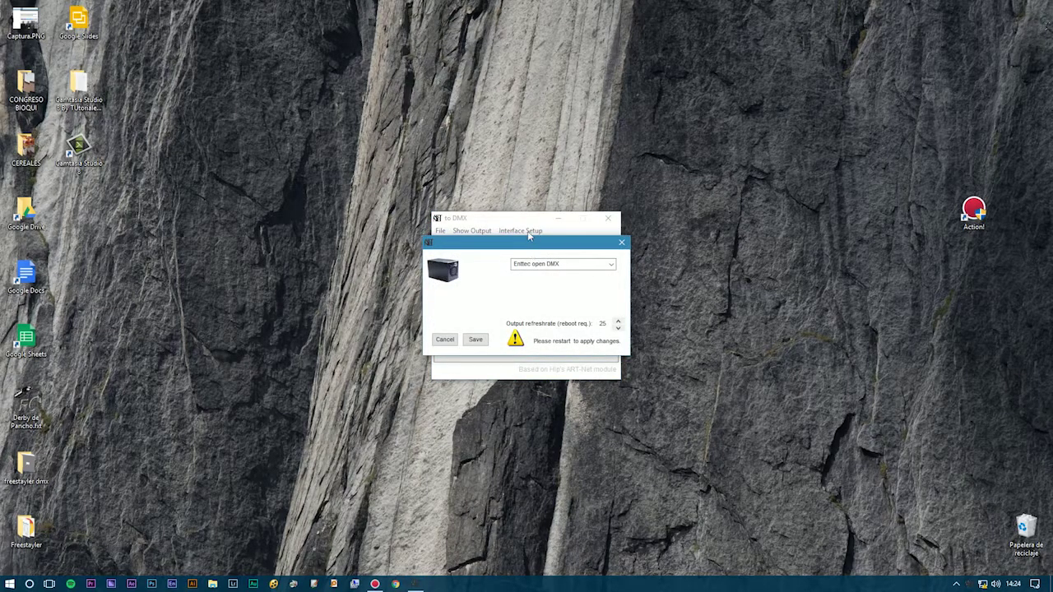
click(611, 264)
click(459, 339)
click(476, 340)
Step: Clear the network adapter entry and choose 2.100.100.1 as the Art-Net adapter
double_click(503, 276)
key(BackSpace)
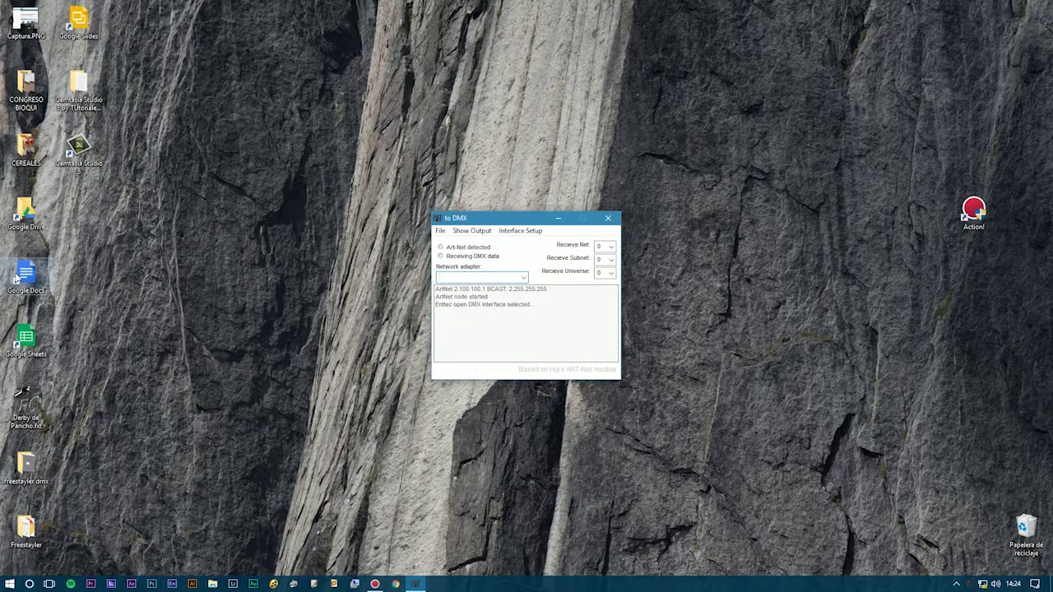
click(521, 278)
click(521, 288)
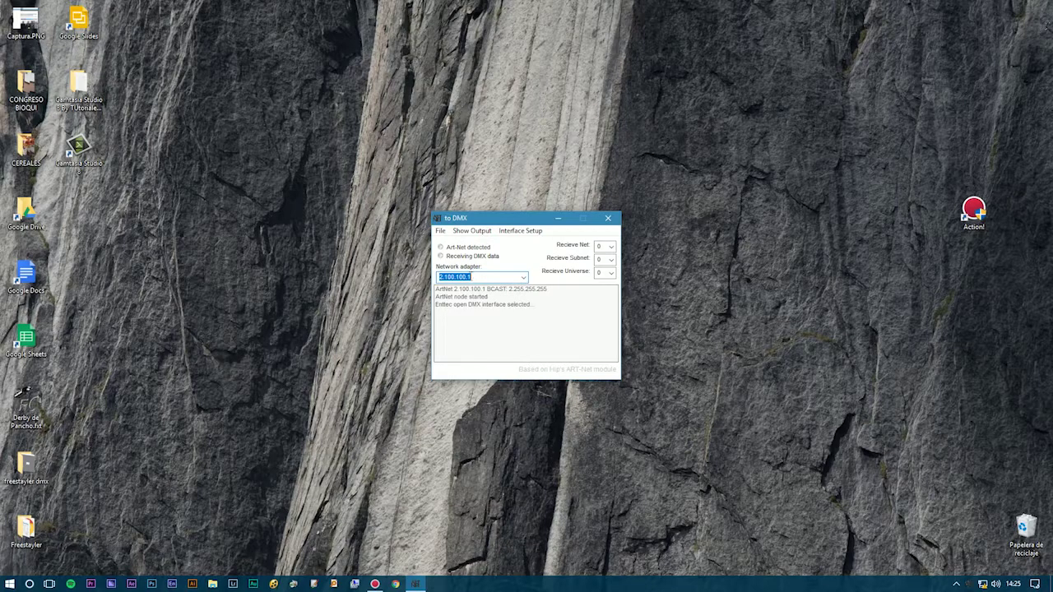
Step: Exit Art-Net to DMX and launch it again from the FreeStyler program group to apply the settings
click(440, 231)
click(453, 245)
key(super)
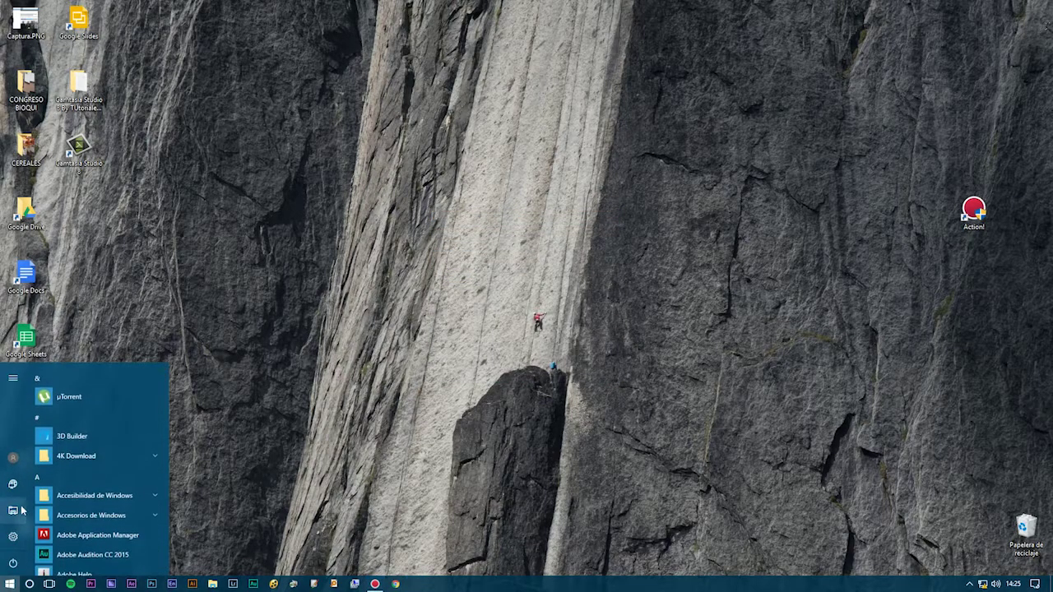
click(87, 381)
click(61, 444)
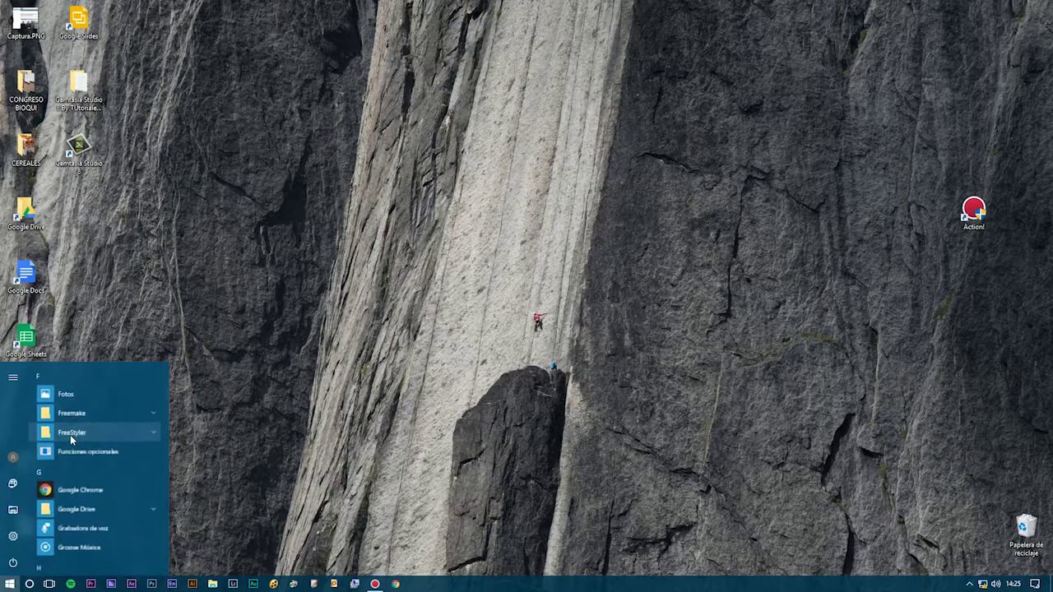
click(81, 432)
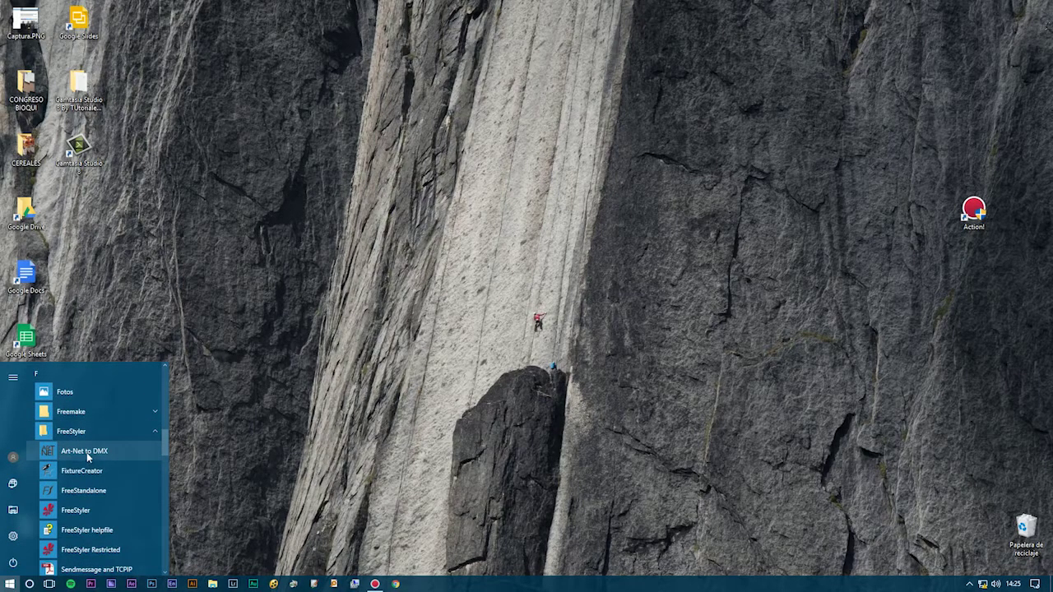
click(87, 450)
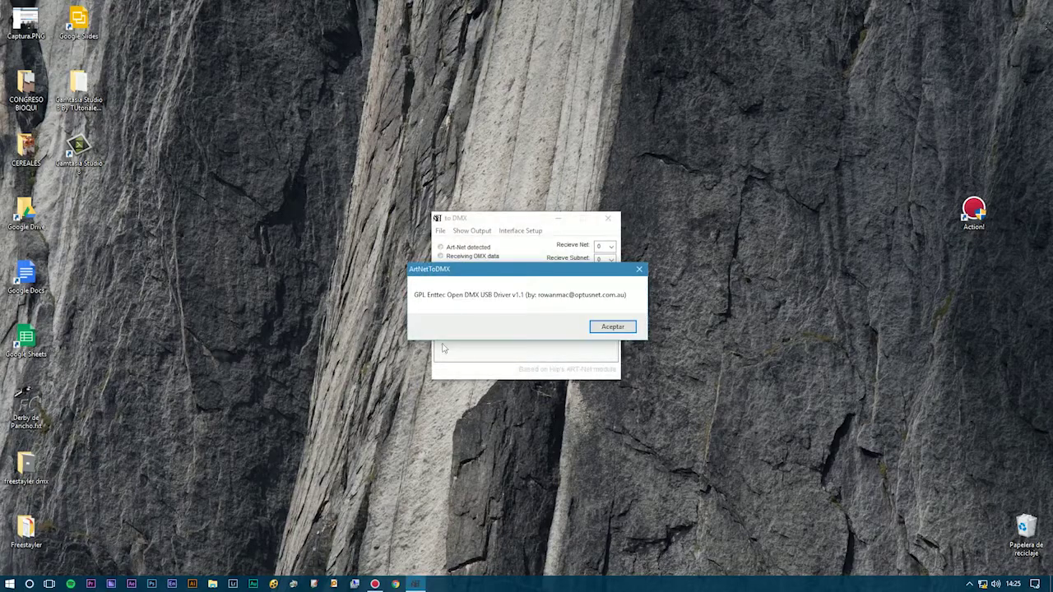
Step: Dismiss the driver notice, close the converter window and check the hidden system tray icons
click(622, 328)
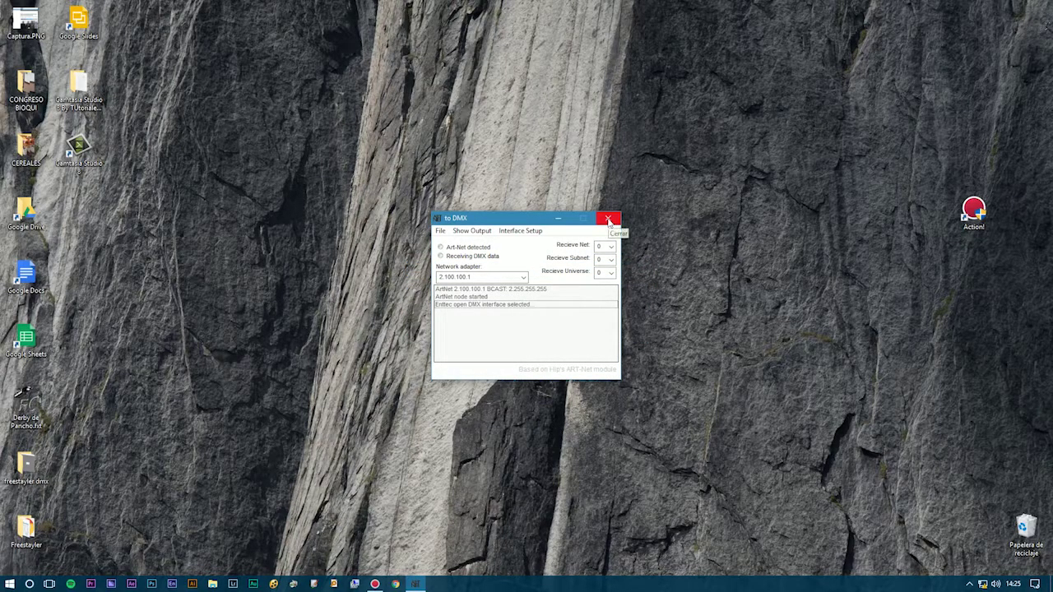
click(607, 221)
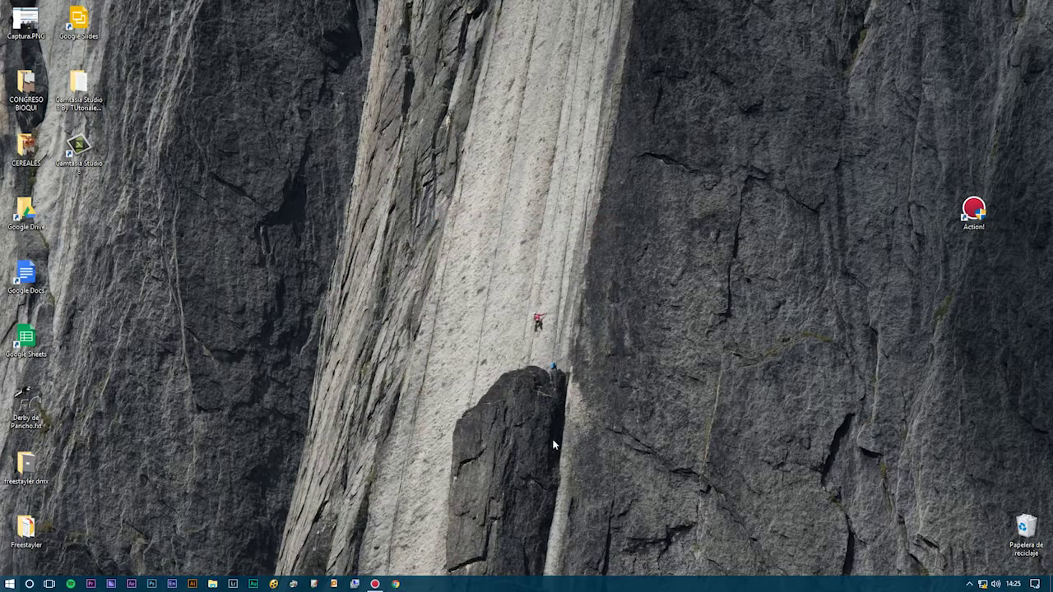
click(970, 584)
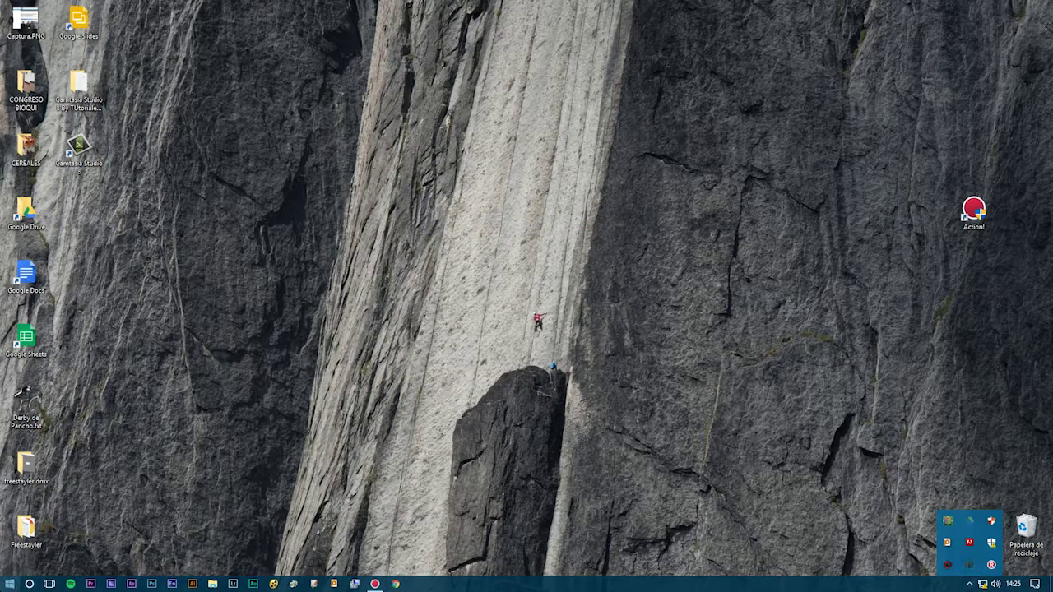
Step: Launch M-PC from the Martin M-Series program group
click(10, 585)
click(127, 403)
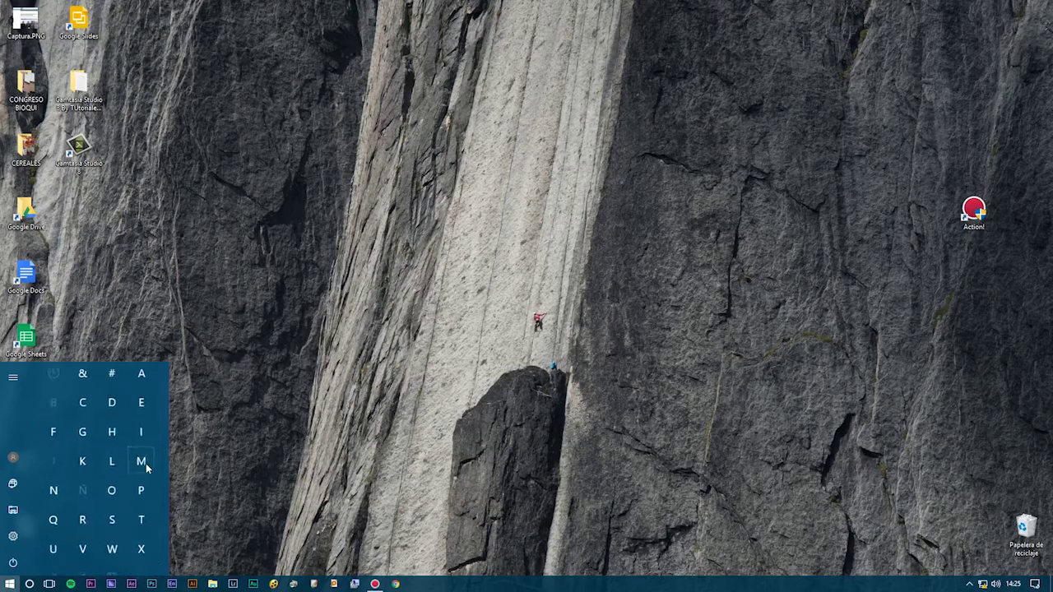
click(145, 459)
click(122, 472)
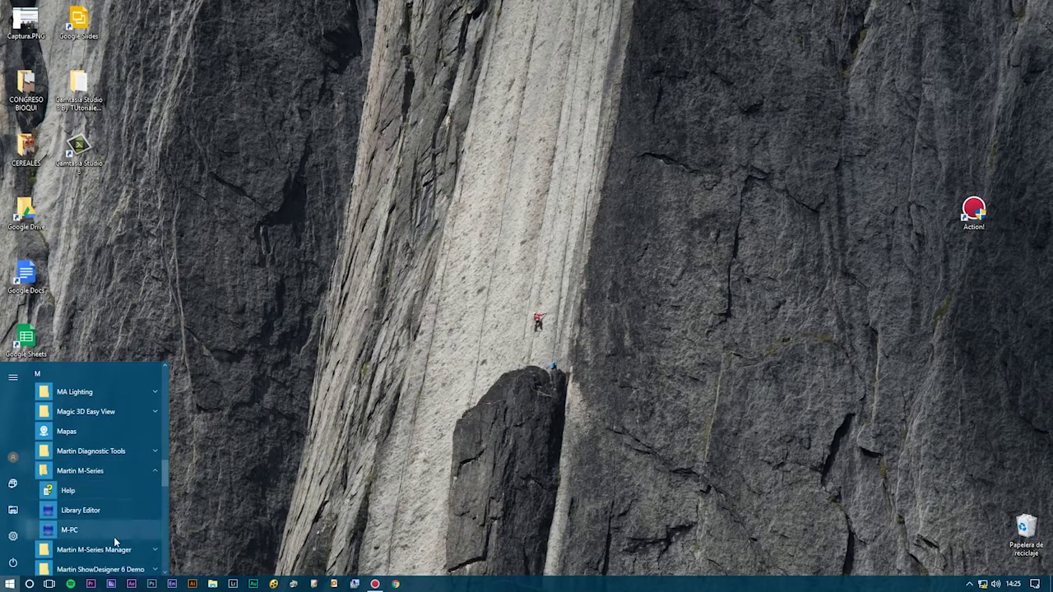
click(117, 529)
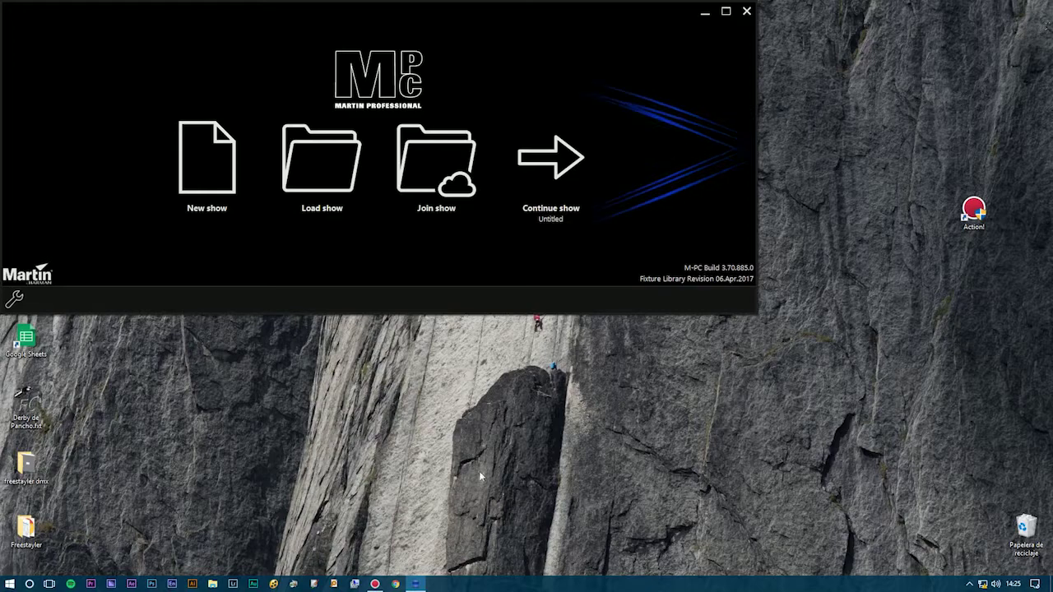
Step: Maximize the M-PC window and create a new show with the name Untitled
click(726, 11)
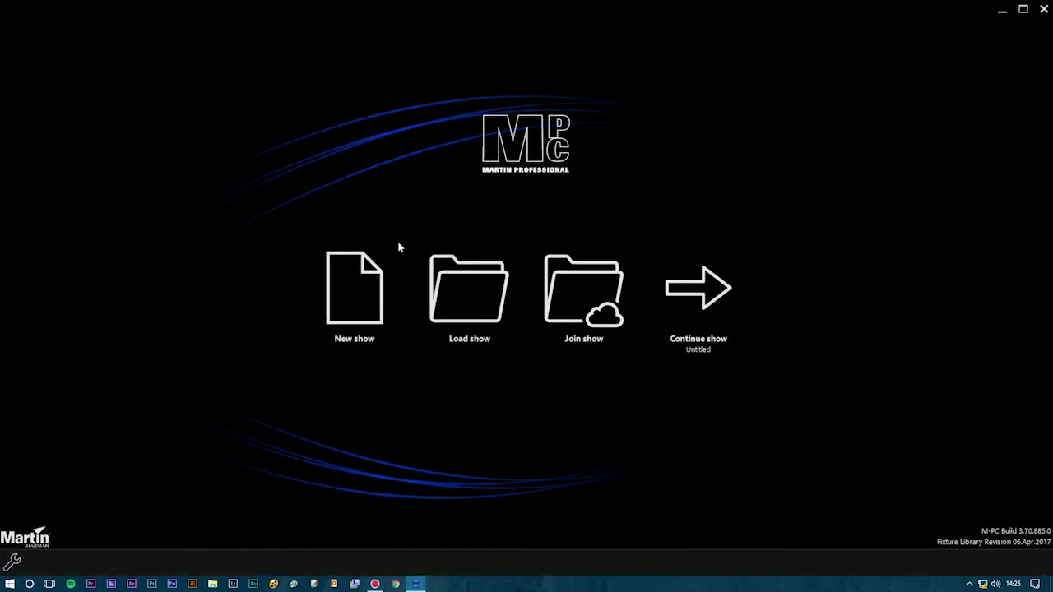
click(353, 311)
click(550, 315)
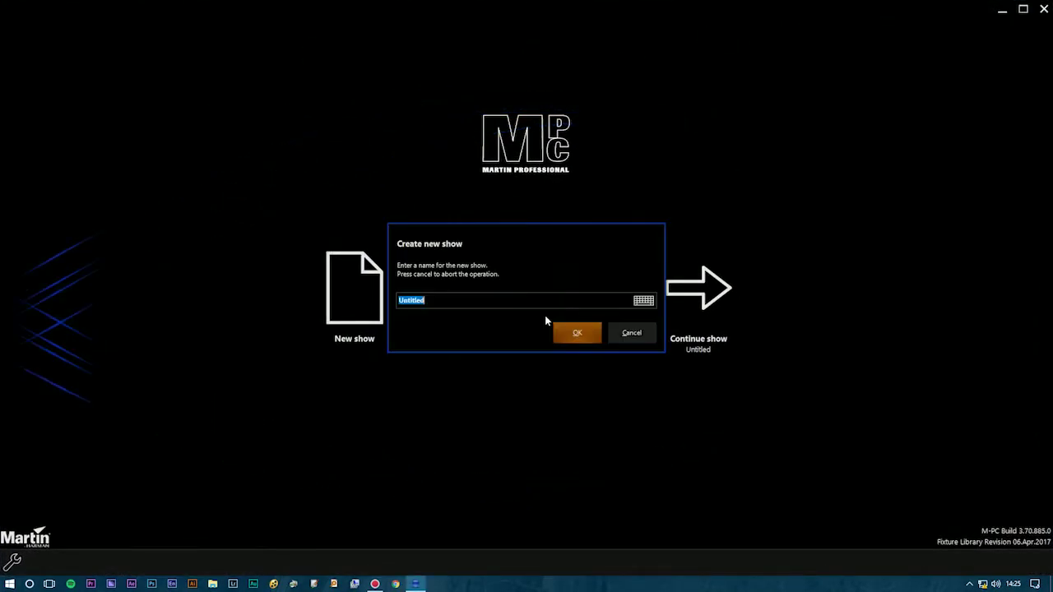
key(Return)
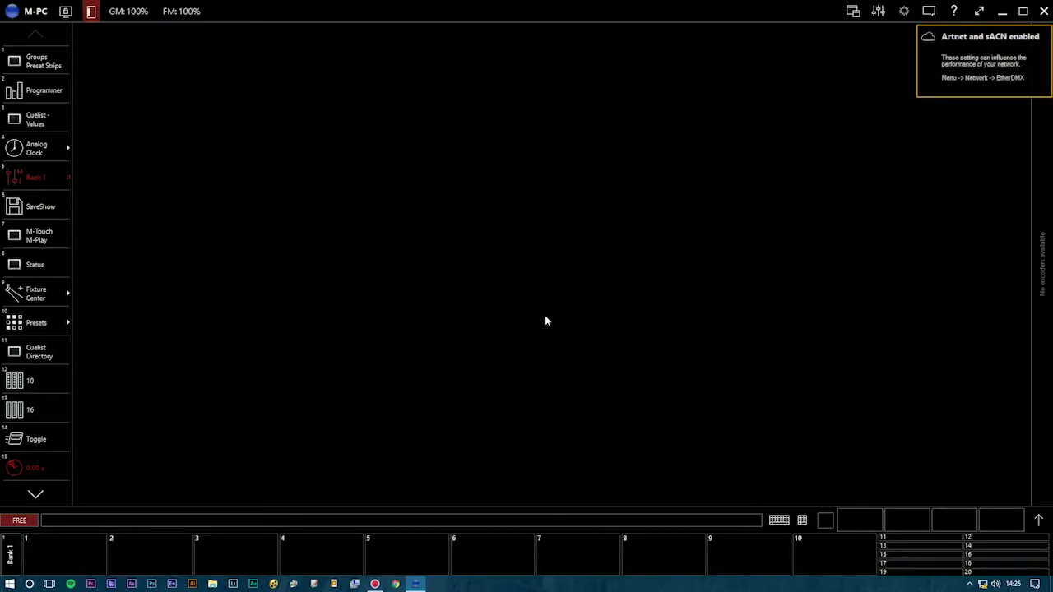
Step: Open the console and show settings and go to the system's DMX routing settings
click(32, 10)
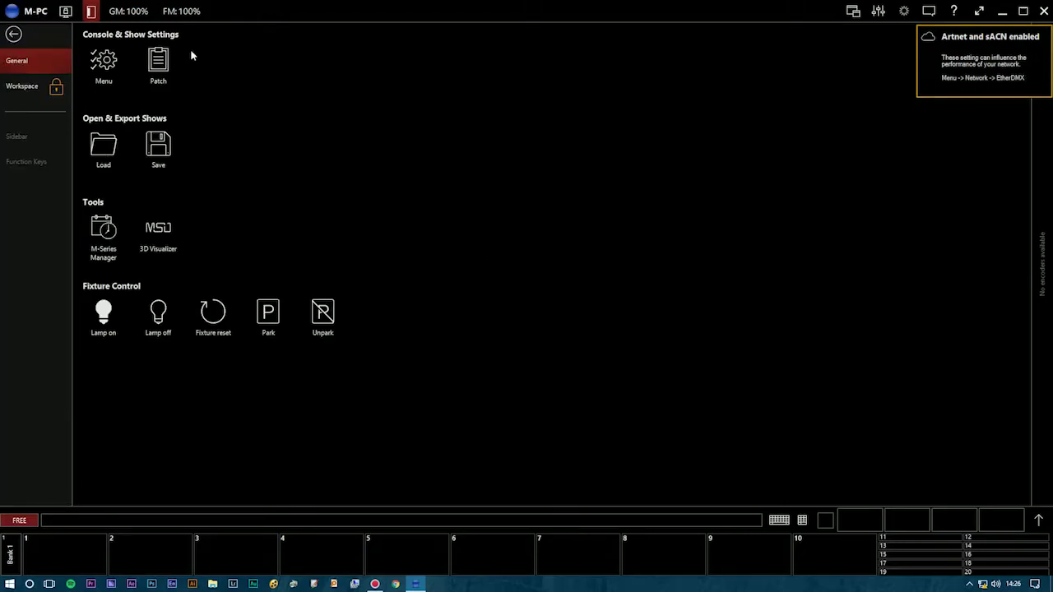
click(105, 76)
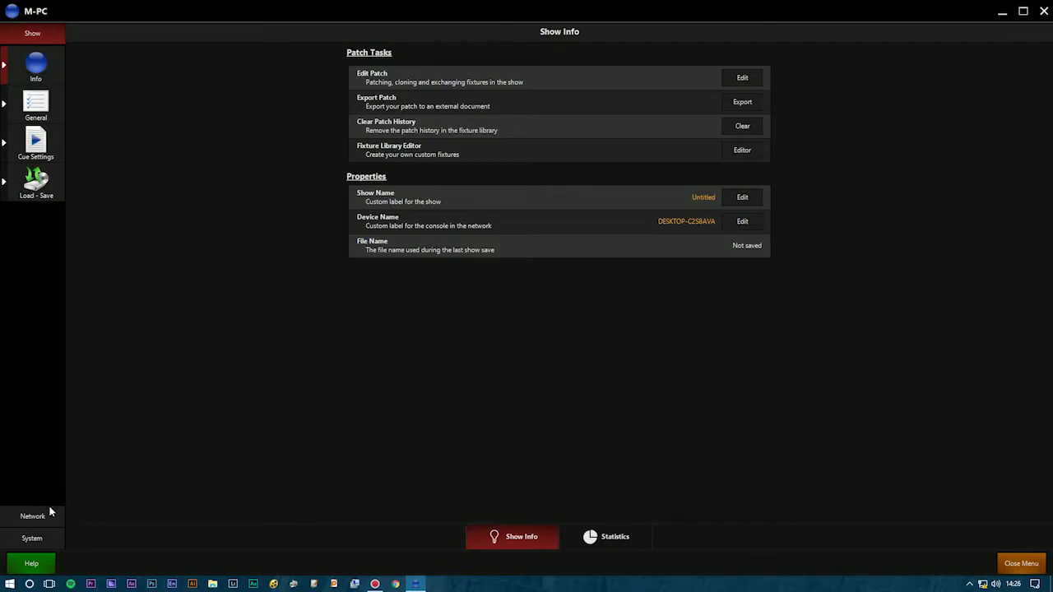
click(31, 537)
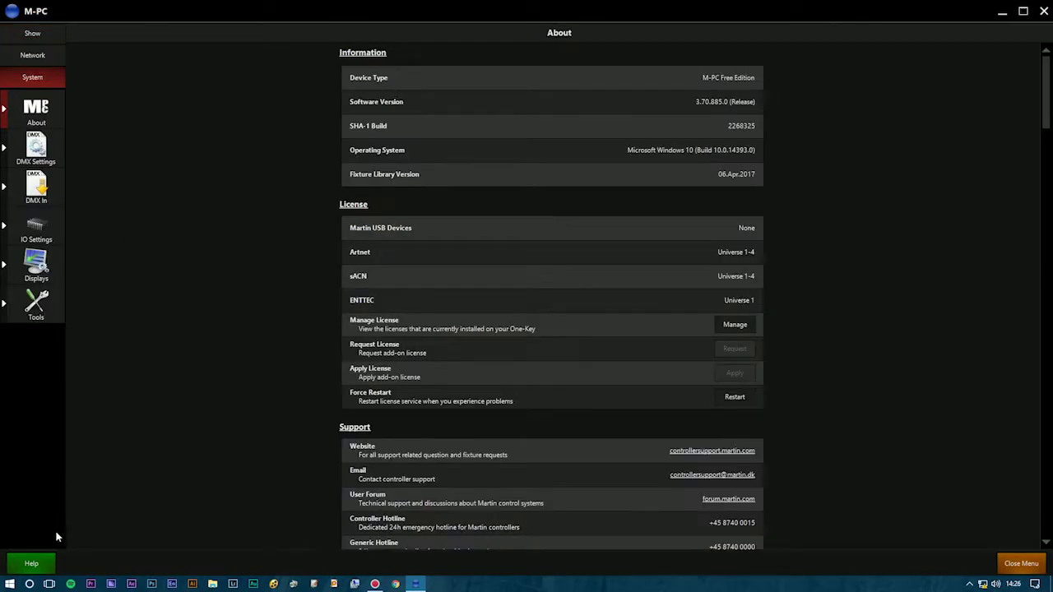
click(44, 161)
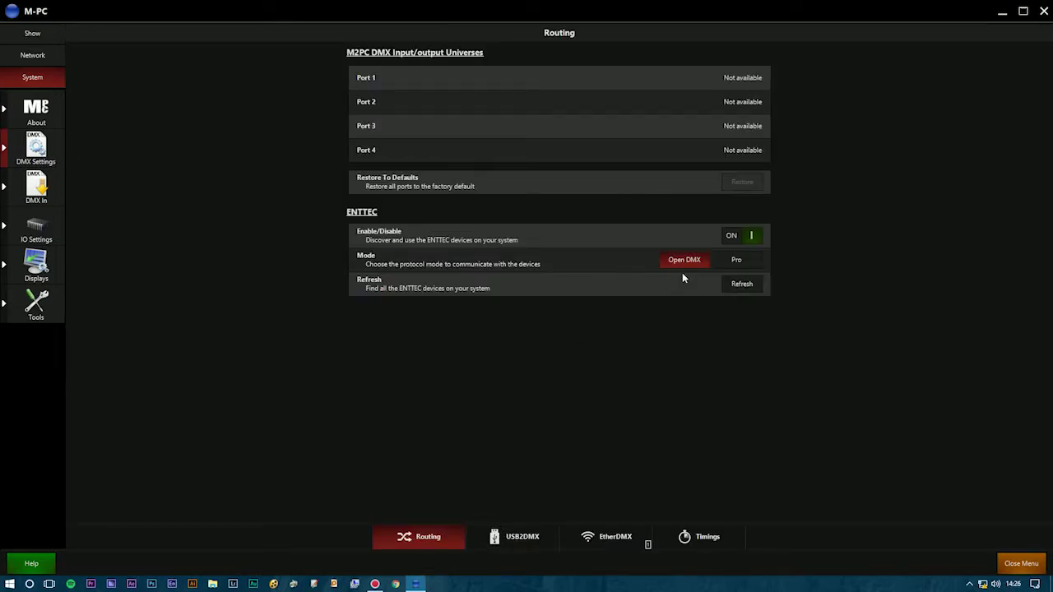
Step: Switch the ENTTEC mode to Pro and back to Open DMX, and check the USB2DMX devices page before returning to routing
click(731, 235)
click(736, 260)
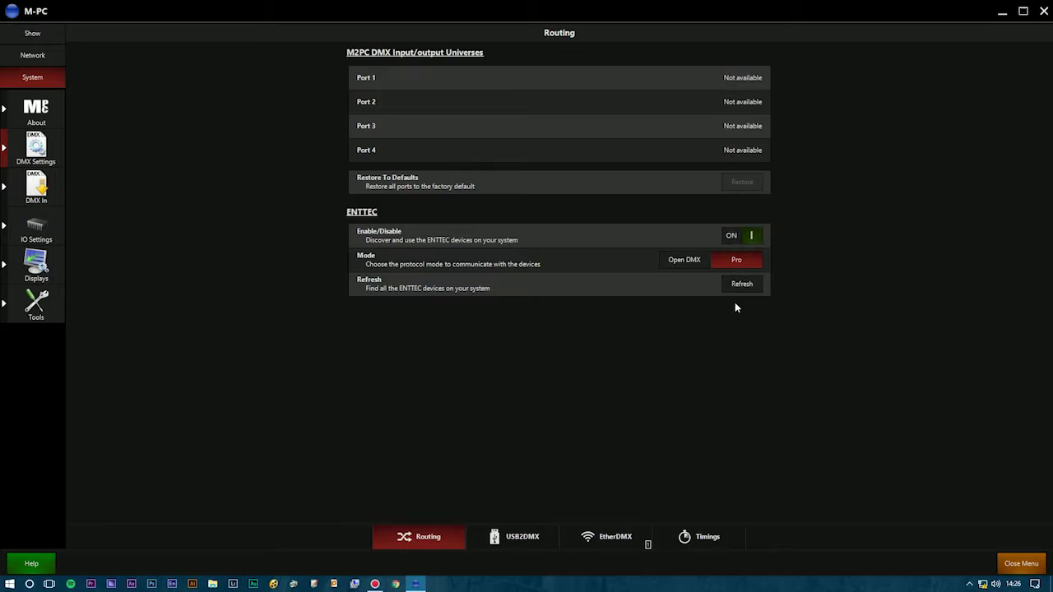
click(696, 264)
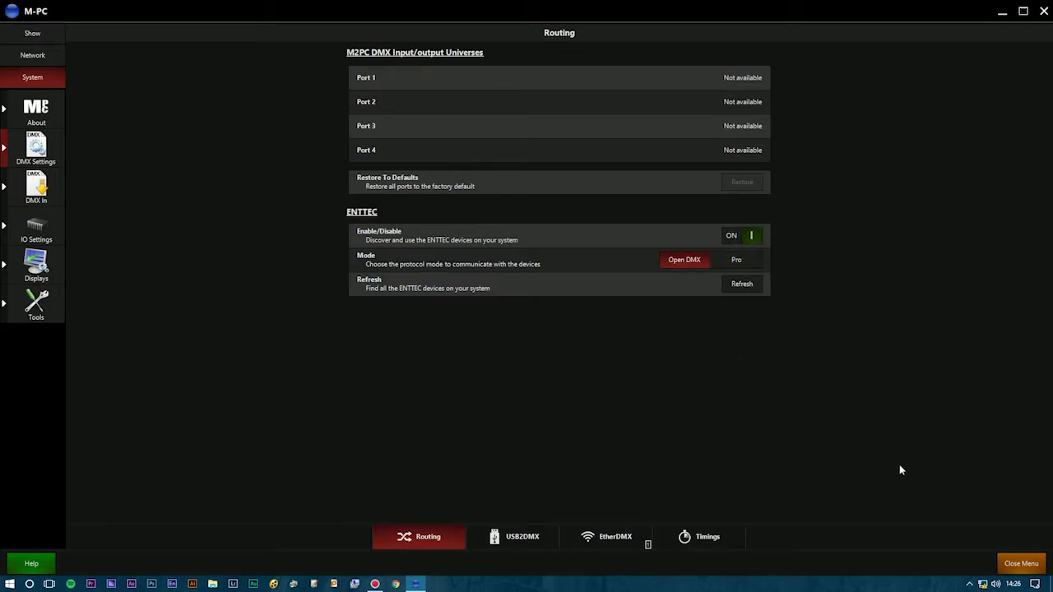
click(544, 543)
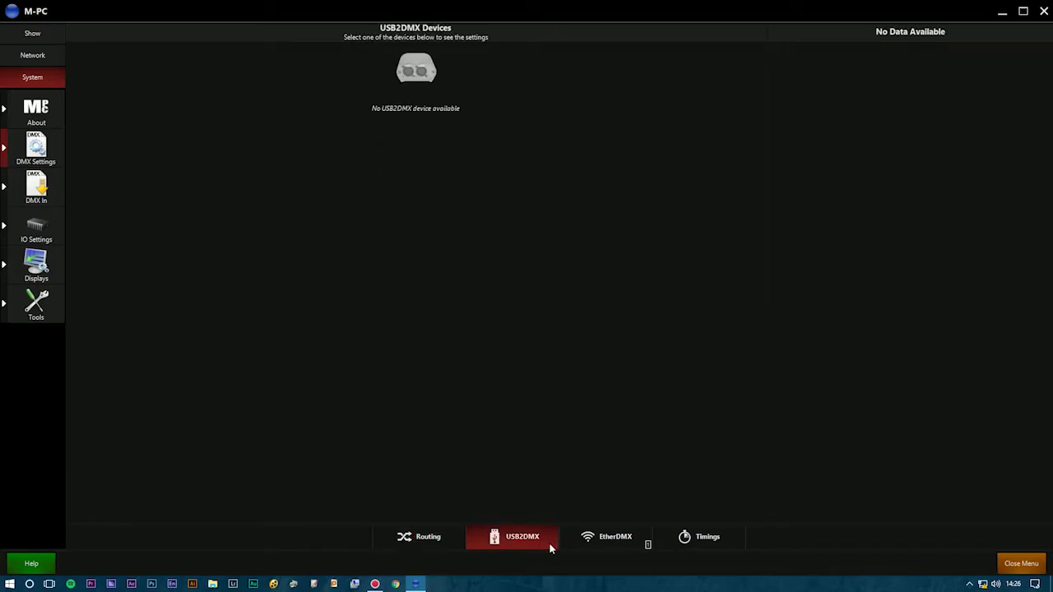
click(416, 543)
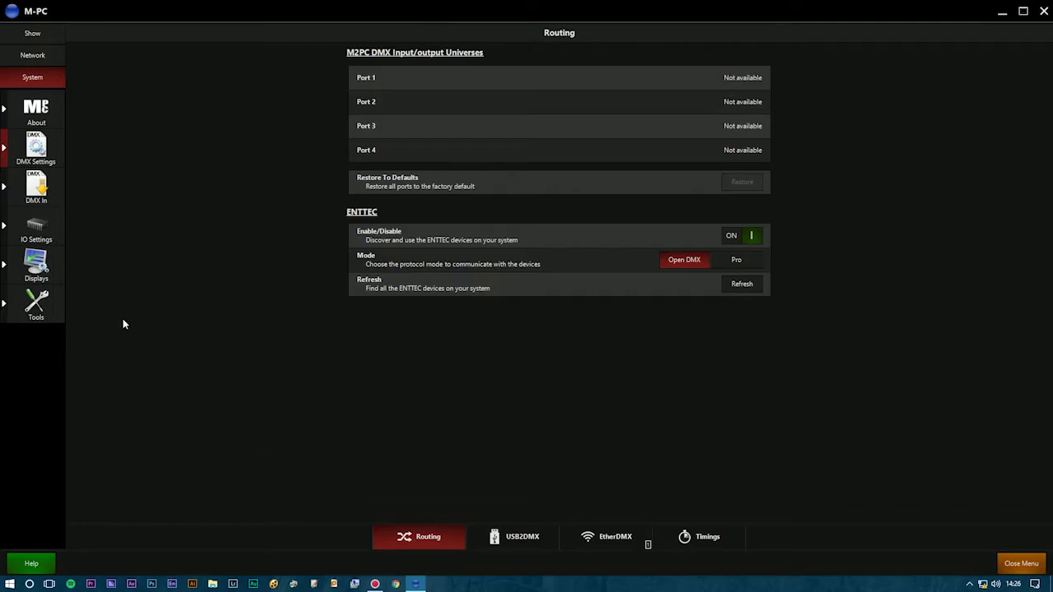
Step: Open the network interface settings and turn off MAXNET, MAXRemote, sACN, CITP and OSC for the ArtNet interface
click(31, 58)
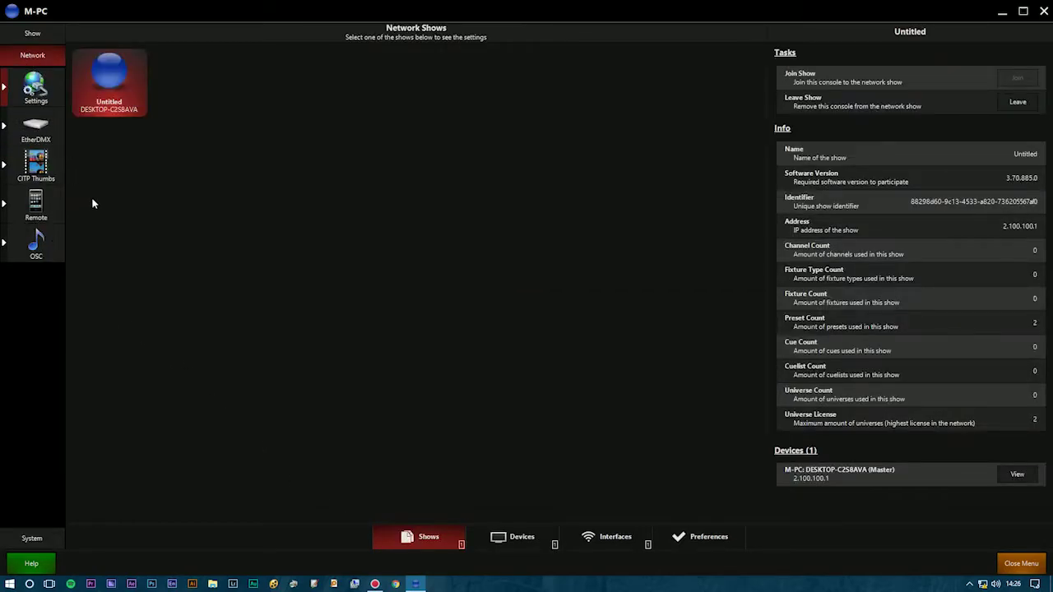
click(606, 535)
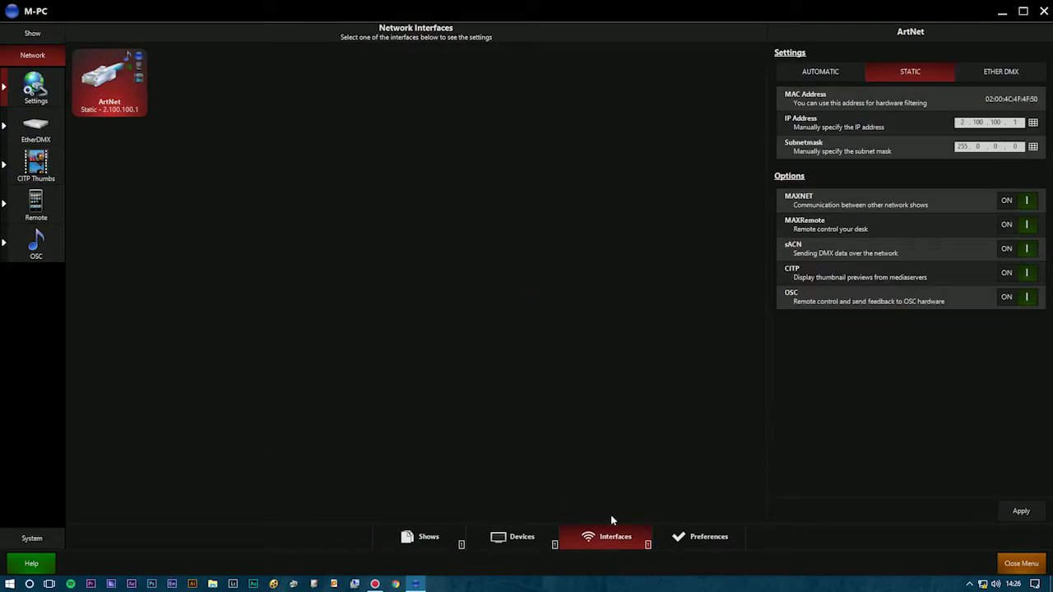
click(1007, 205)
click(1014, 225)
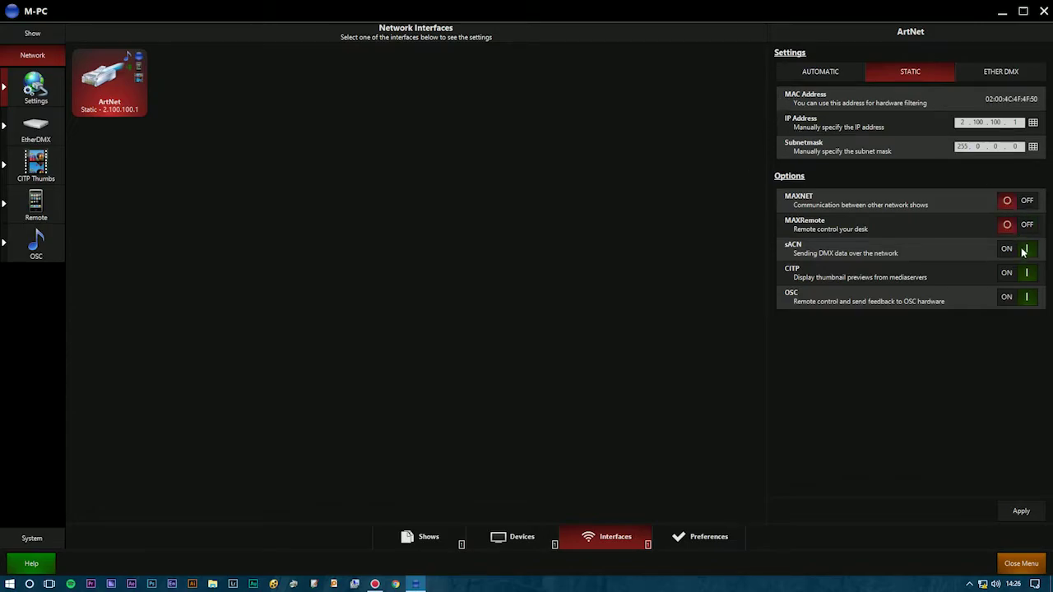
click(1022, 250)
click(1023, 273)
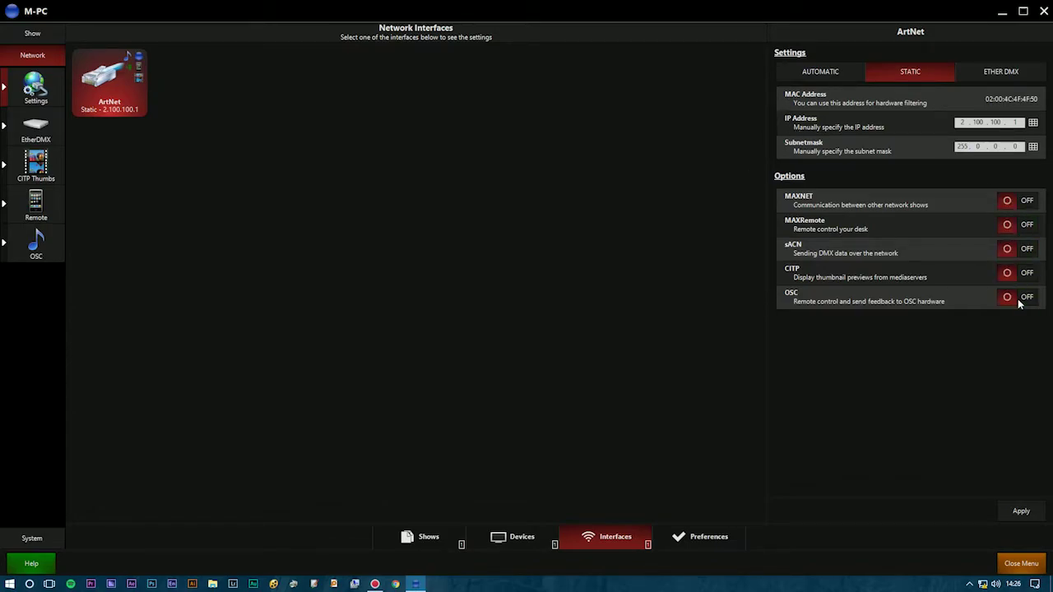
Step: Turn all the options of the ArtNet interface back on
click(1018, 276)
click(1020, 250)
click(1020, 225)
click(1018, 206)
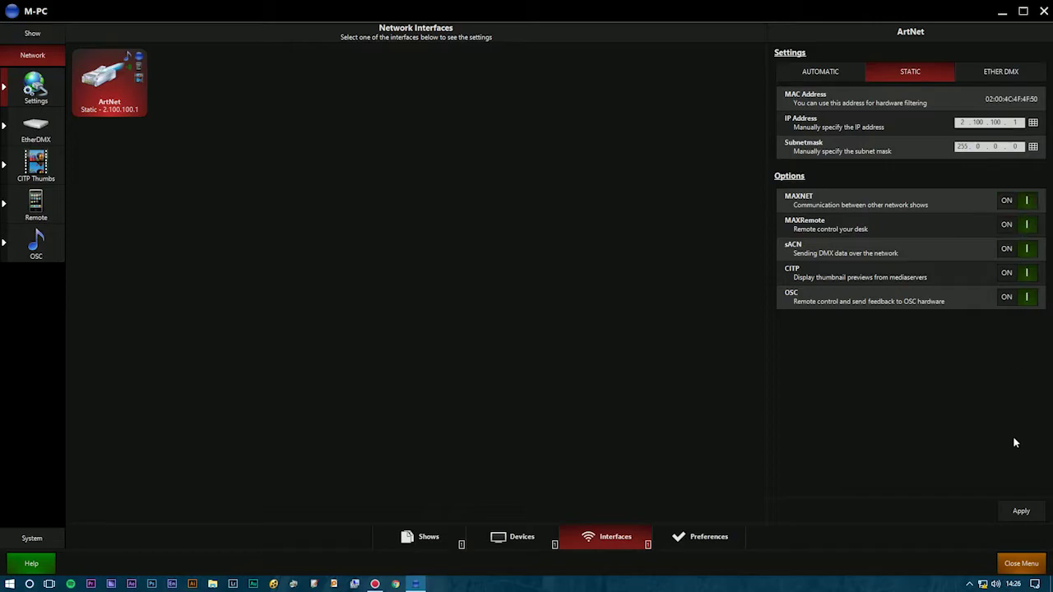
Step: Review the detected Artnet devices in EtherDMX along with the network's interface and preference settings
click(47, 136)
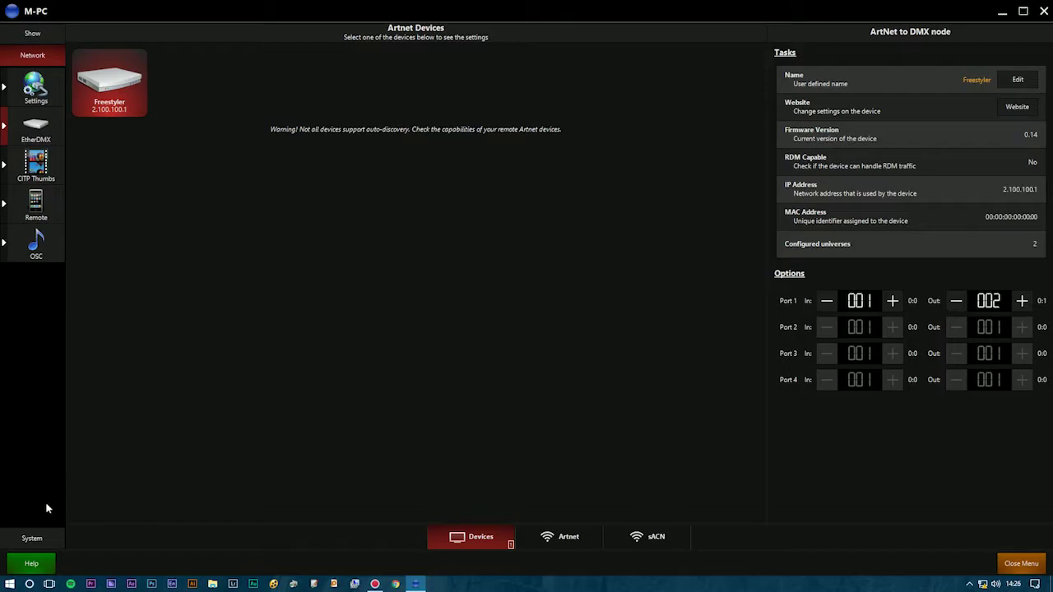
click(43, 92)
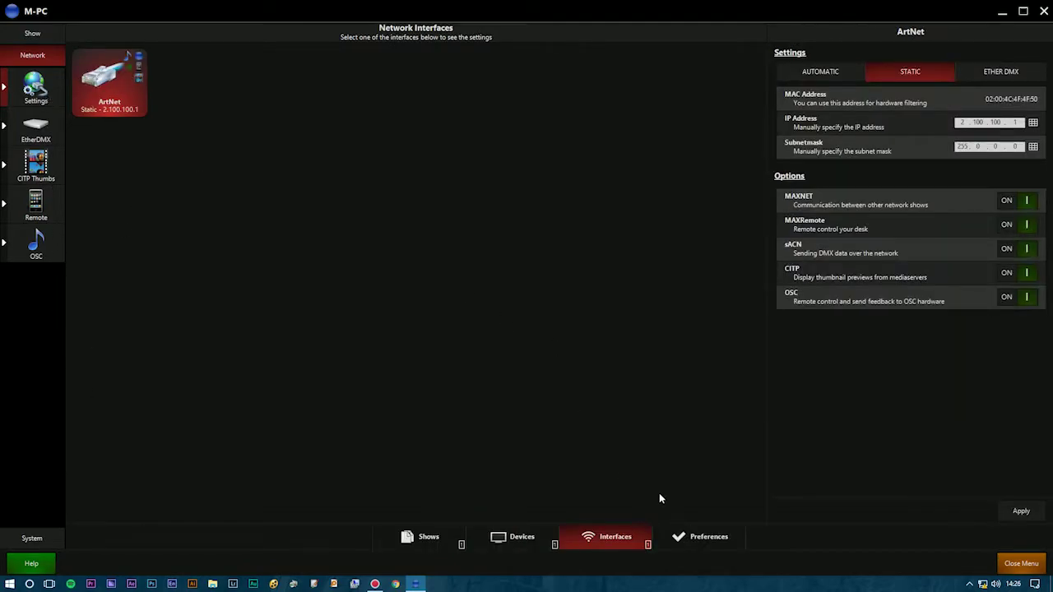
click(685, 535)
click(618, 533)
click(36, 128)
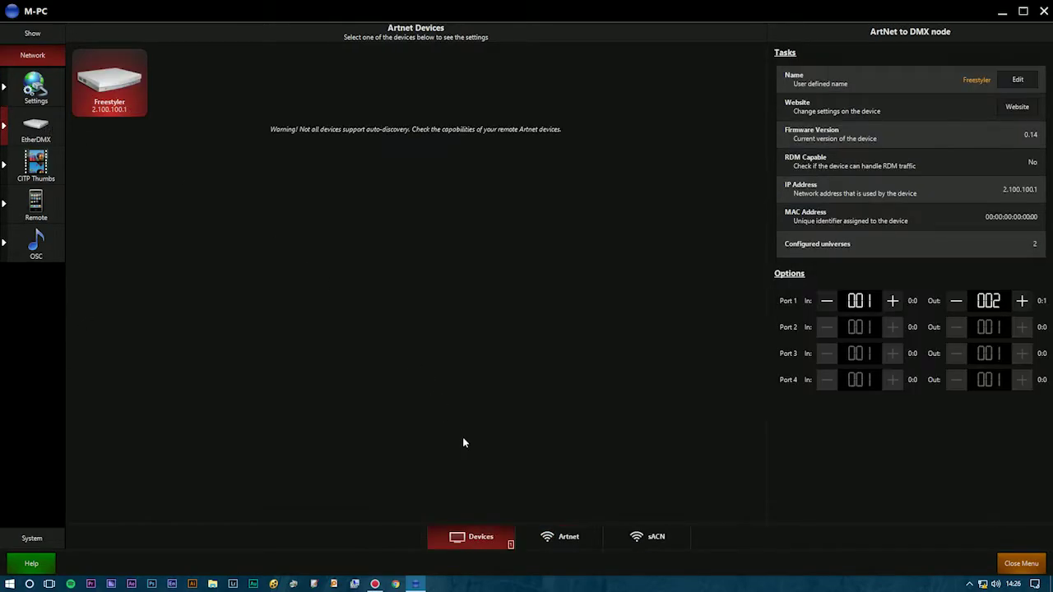
Step: Switch Artnet off and on again in the EtherDMX Artnet settings, apply them, and check the sACN settings
click(585, 535)
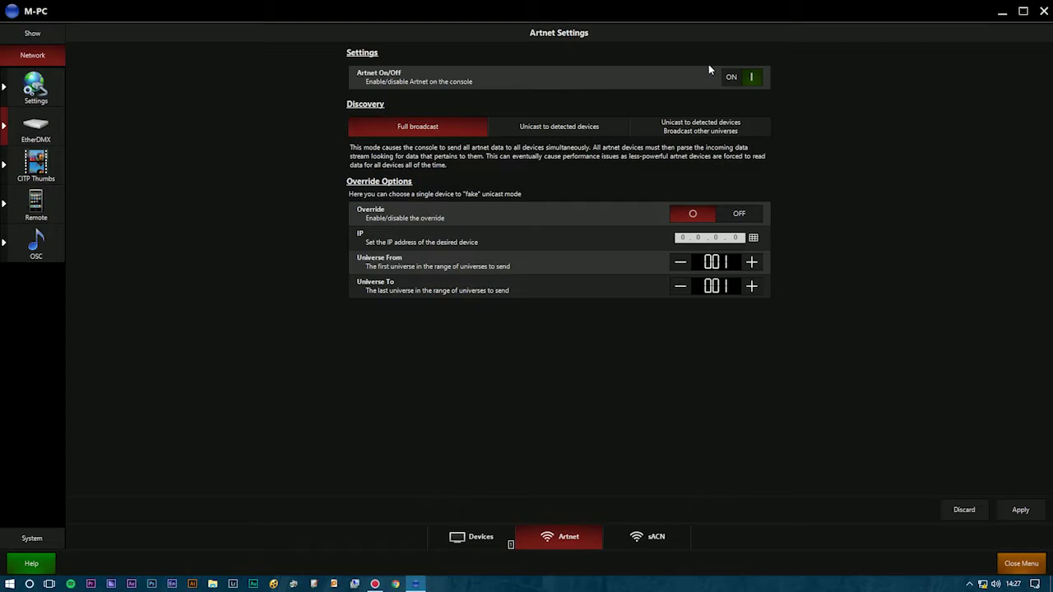
click(756, 77)
click(755, 78)
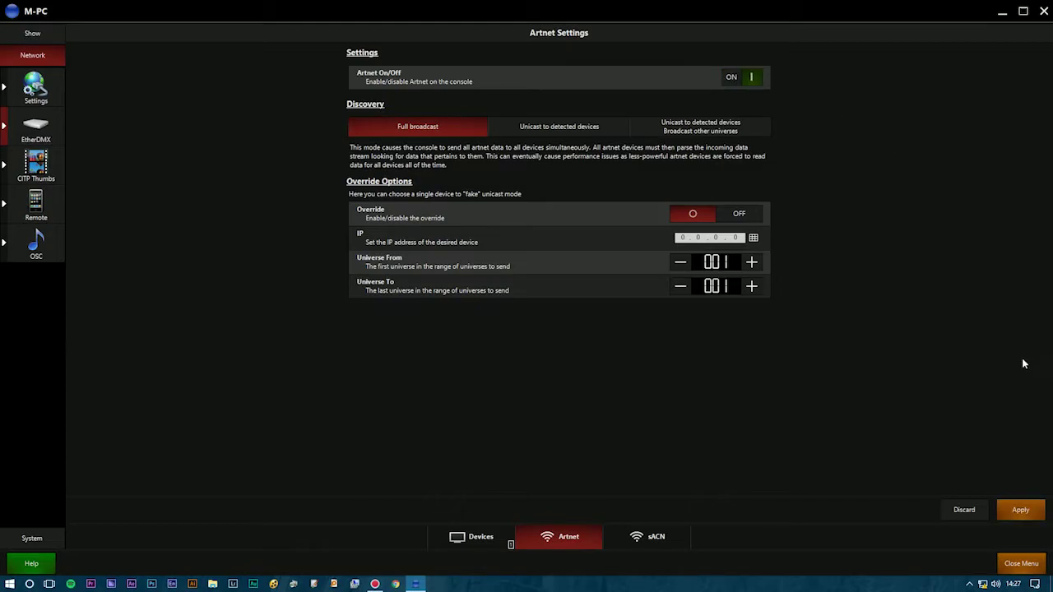
click(1012, 515)
click(663, 537)
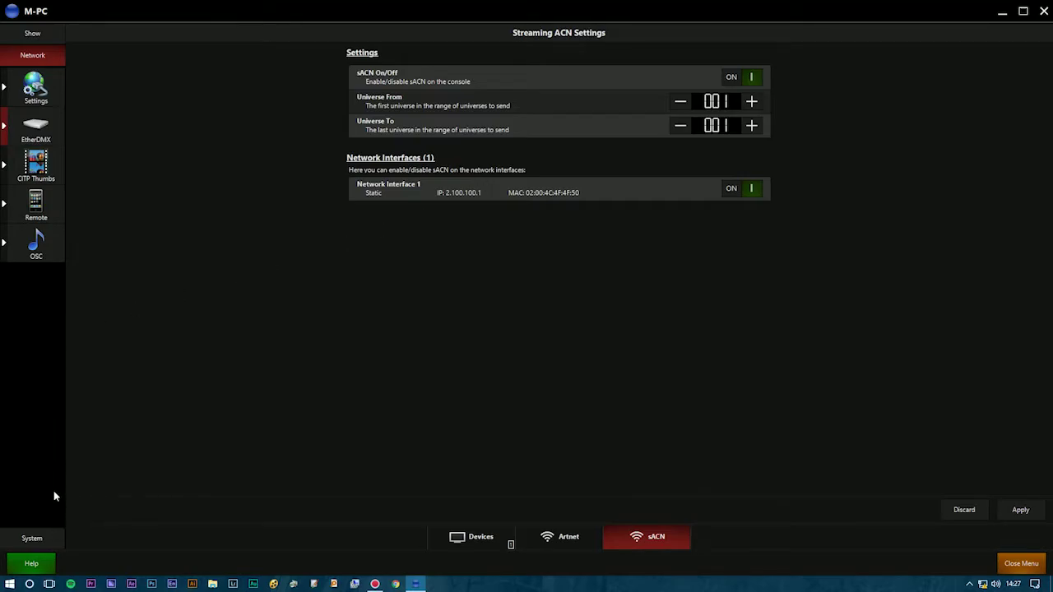
Step: Return to the console's network interfaces, enable the Ethernet adapter in Windows network connections, and close the Windows settings windows
click(27, 96)
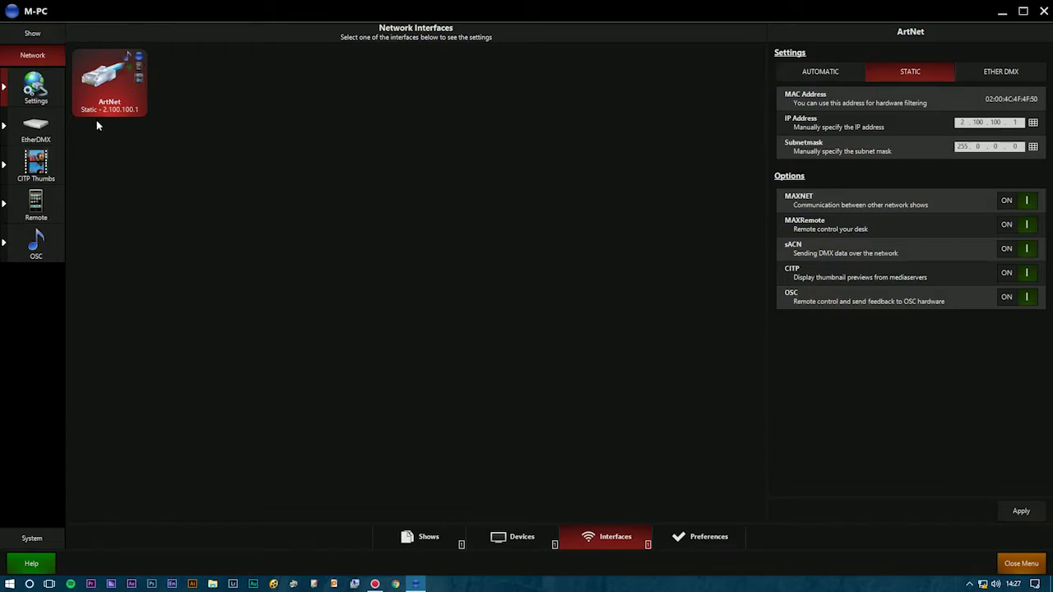
click(983, 584)
click(930, 562)
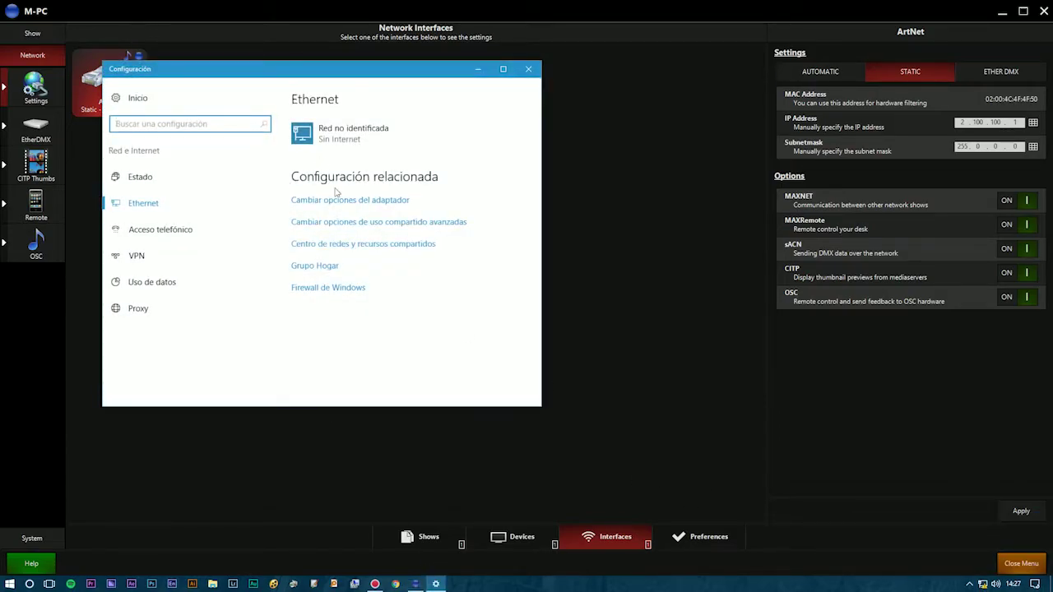
click(345, 200)
double_click(448, 260)
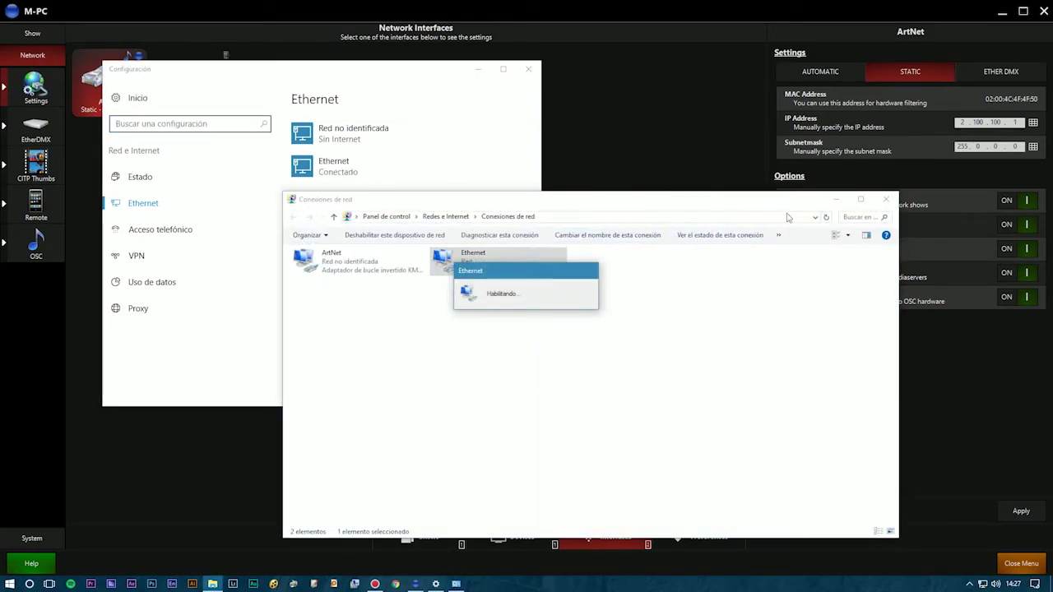
click(885, 200)
click(529, 68)
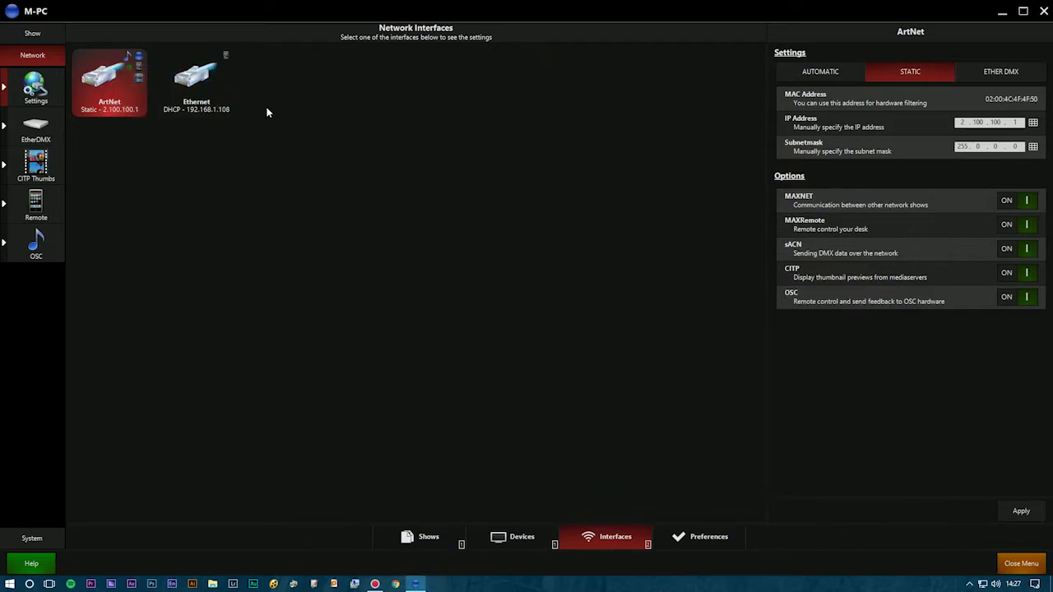
Step: Compare the settings of the Ethernet and ArtNet network interfaces and leave ArtNet selected
click(213, 82)
click(132, 82)
click(213, 82)
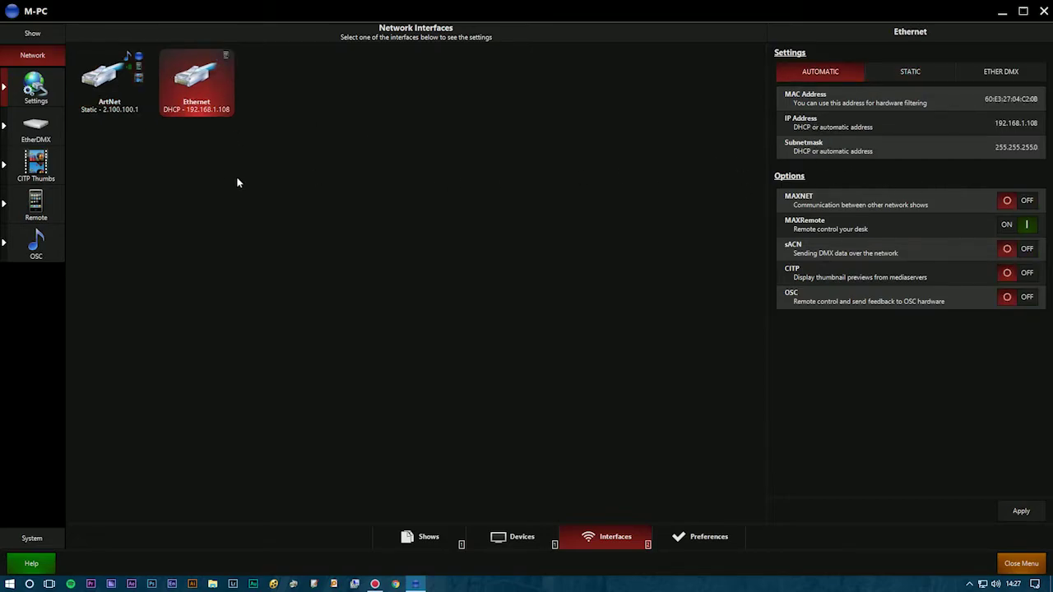
click(121, 78)
Step: Recheck the ENTTEC options in the system's DMX routing settings and close the settings
click(46, 540)
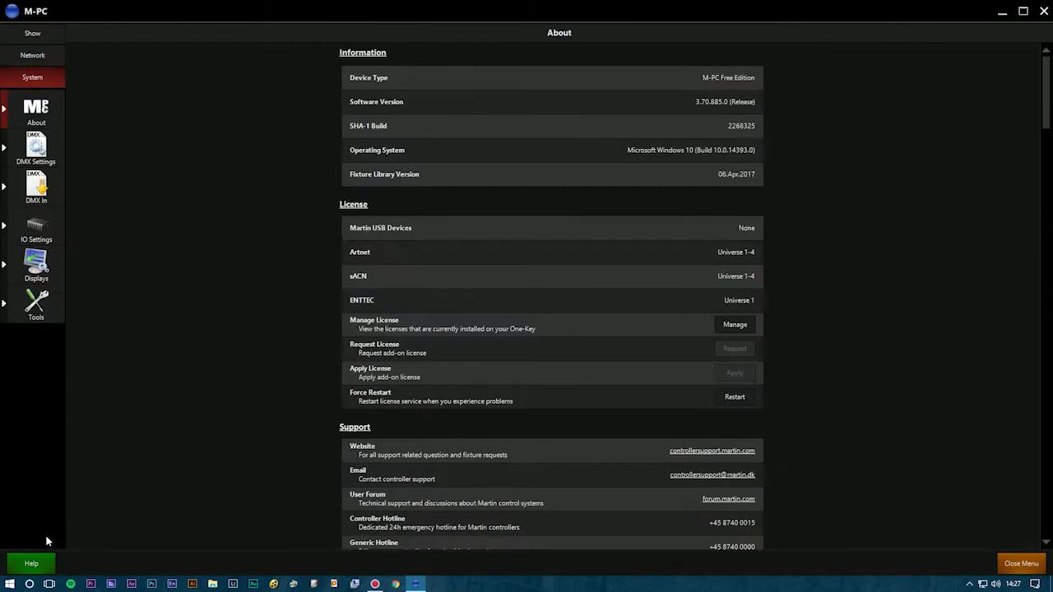
click(41, 160)
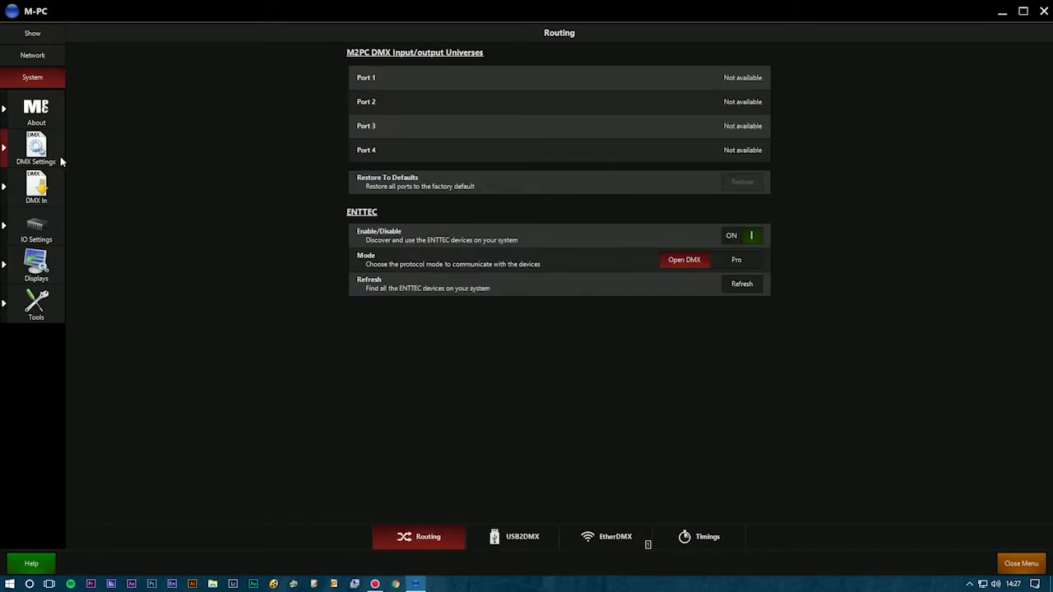
click(1020, 562)
Step: Open the fixture patch from the console and show settings
click(32, 12)
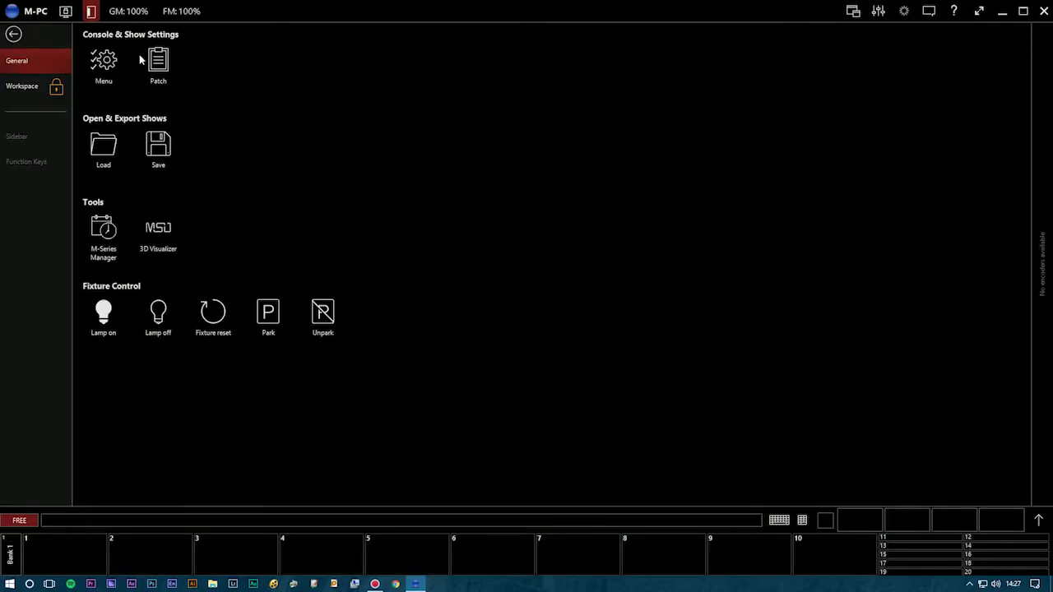
click(97, 59)
click(32, 11)
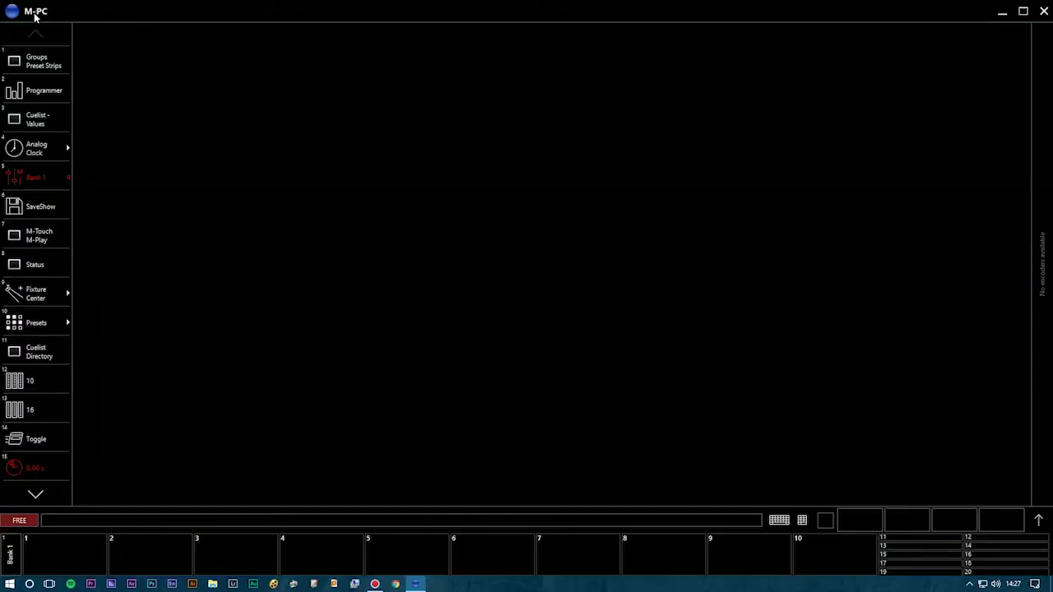
click(32, 11)
click(168, 63)
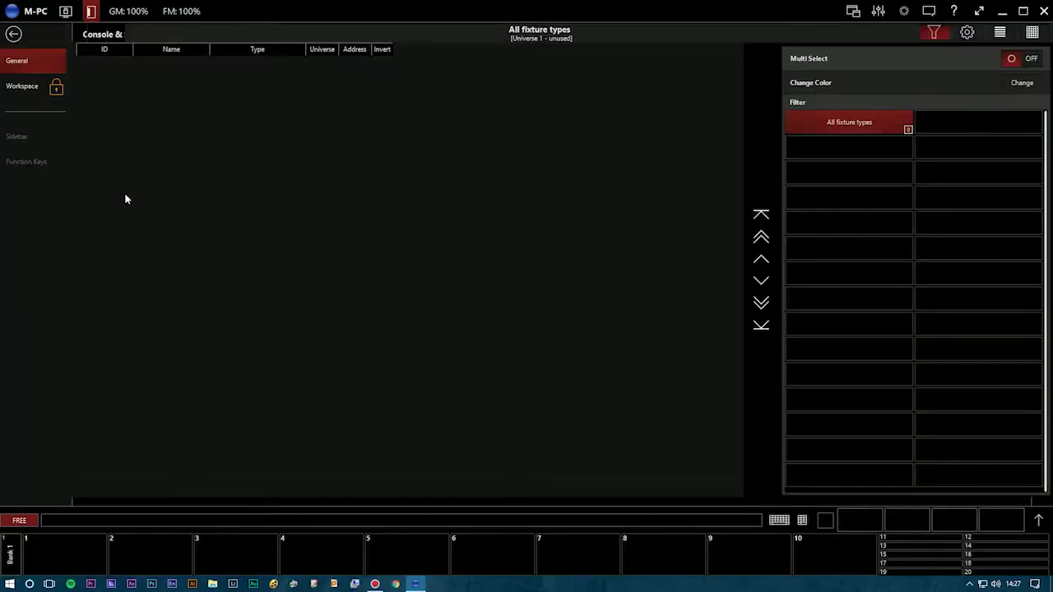
Step: Add 10 Nebula 6 (10ch) fixtures from the user library with automatic IDs, universe and addresses, and close the patch
click(33, 463)
click(156, 361)
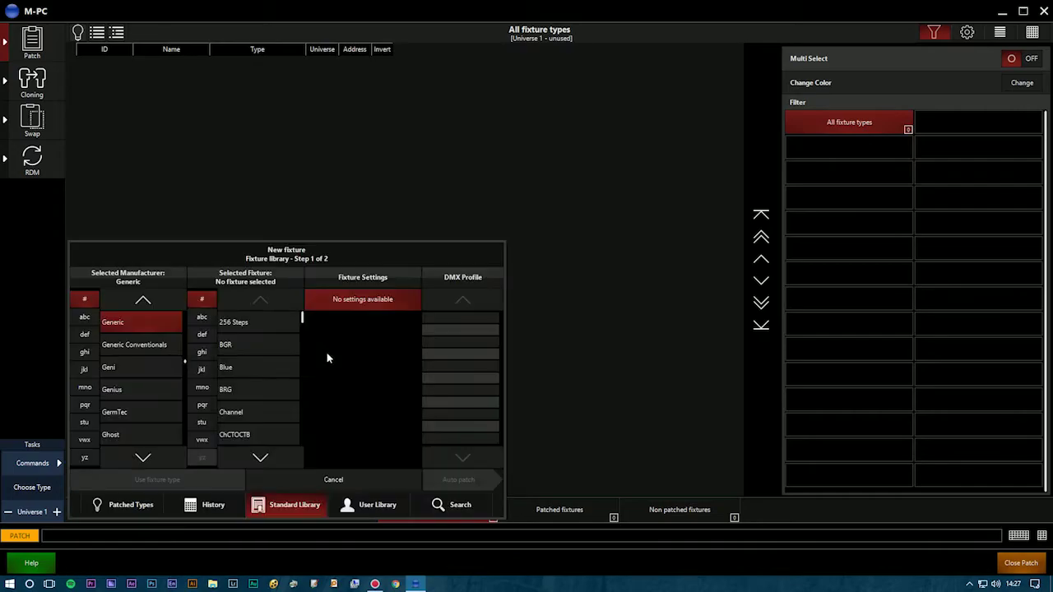
click(374, 507)
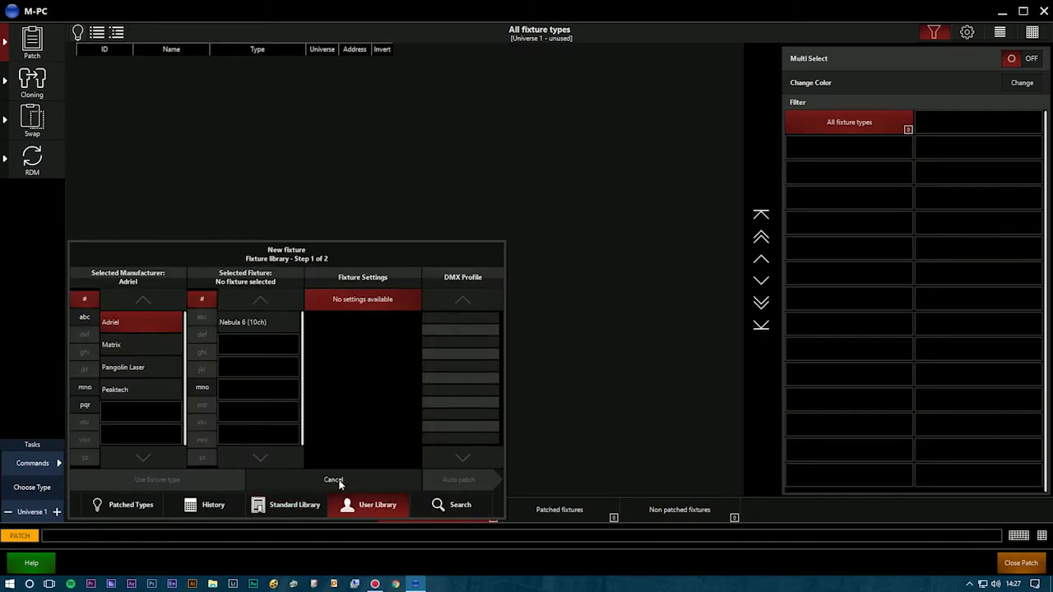
click(254, 323)
click(458, 482)
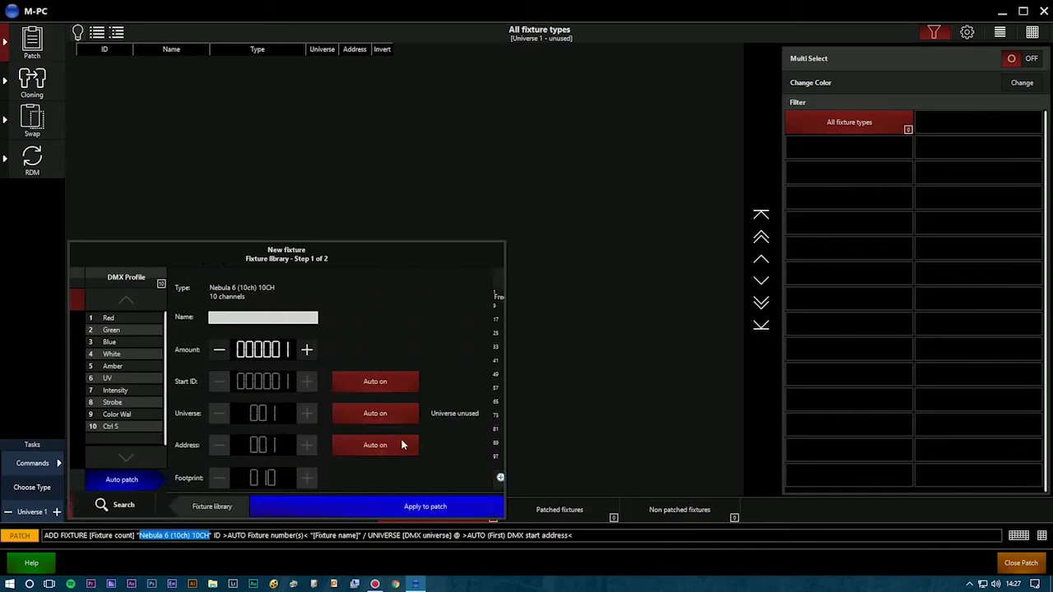
key(Return)
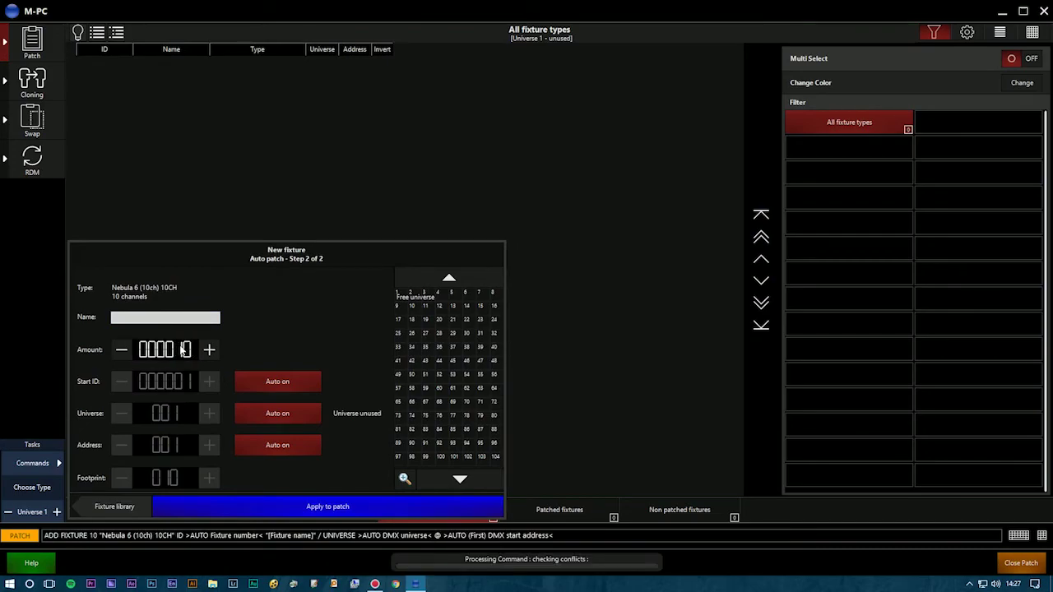
click(705, 436)
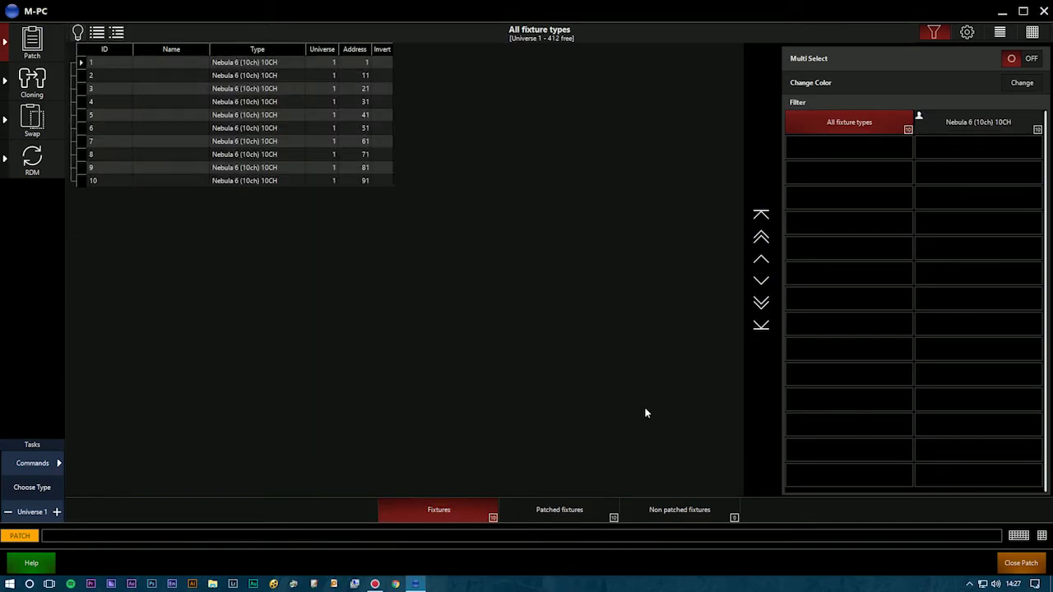
click(32, 41)
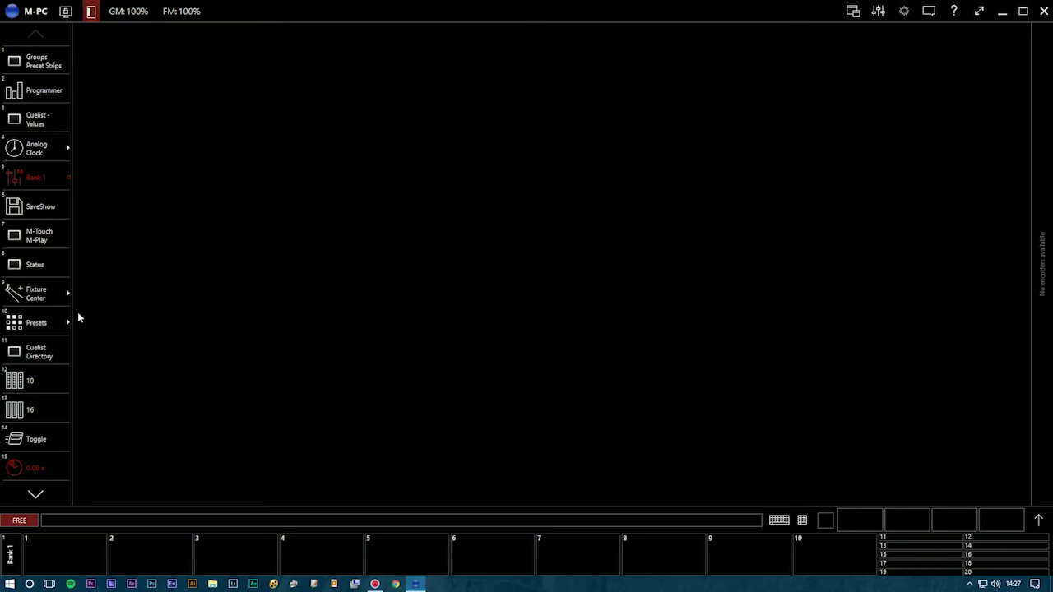
Step: Select all Nebula 6 fixtures through their automatic group in the Fixture Center
click(66, 294)
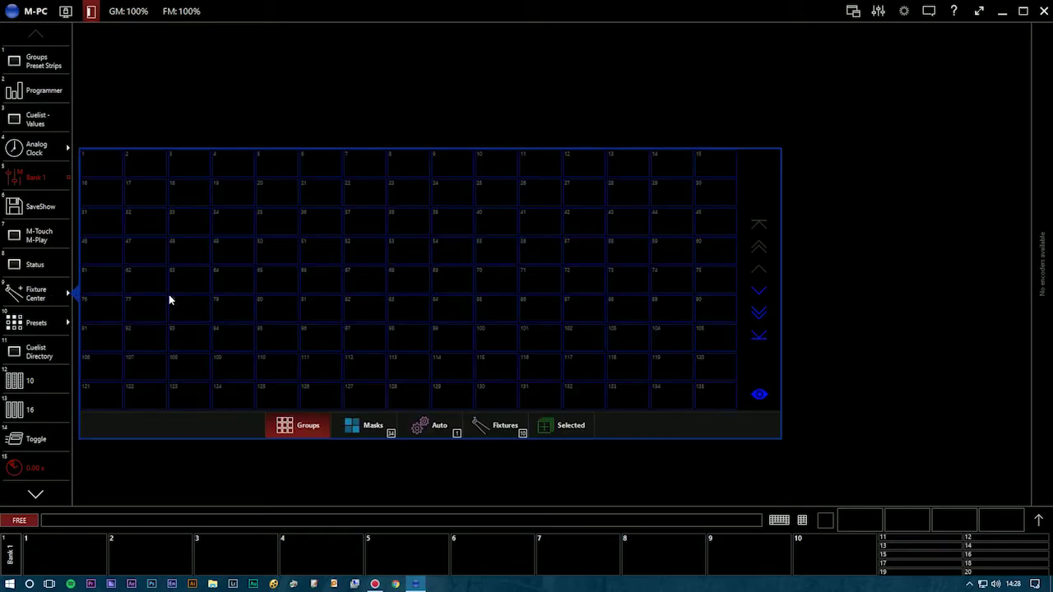
click(440, 428)
click(97, 167)
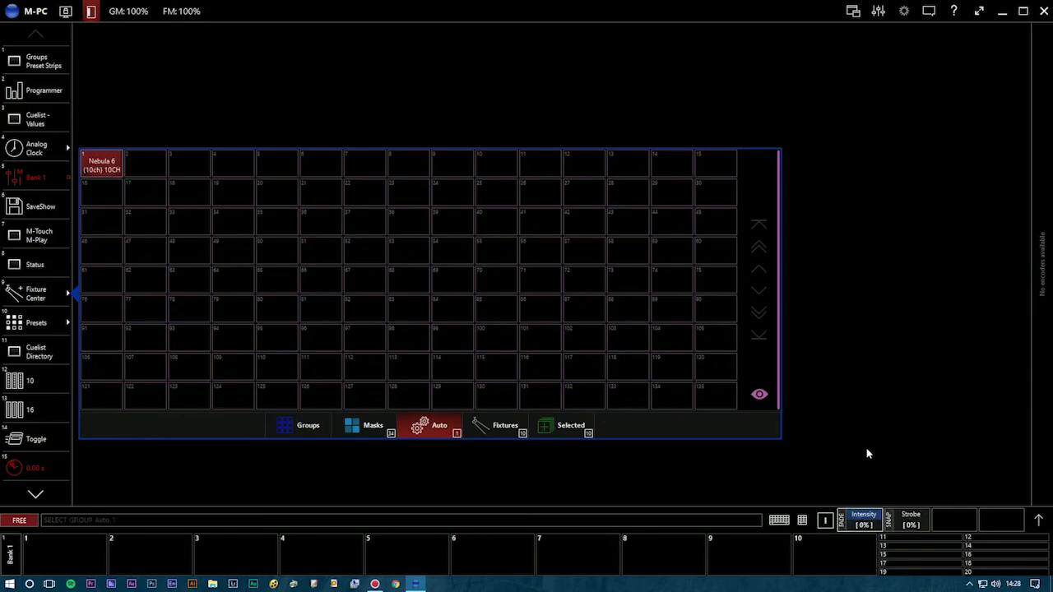
Step: Raise Red and Green to 100% for the selected Nebula 6 fixtures in the Color parameters
click(1040, 520)
click(753, 265)
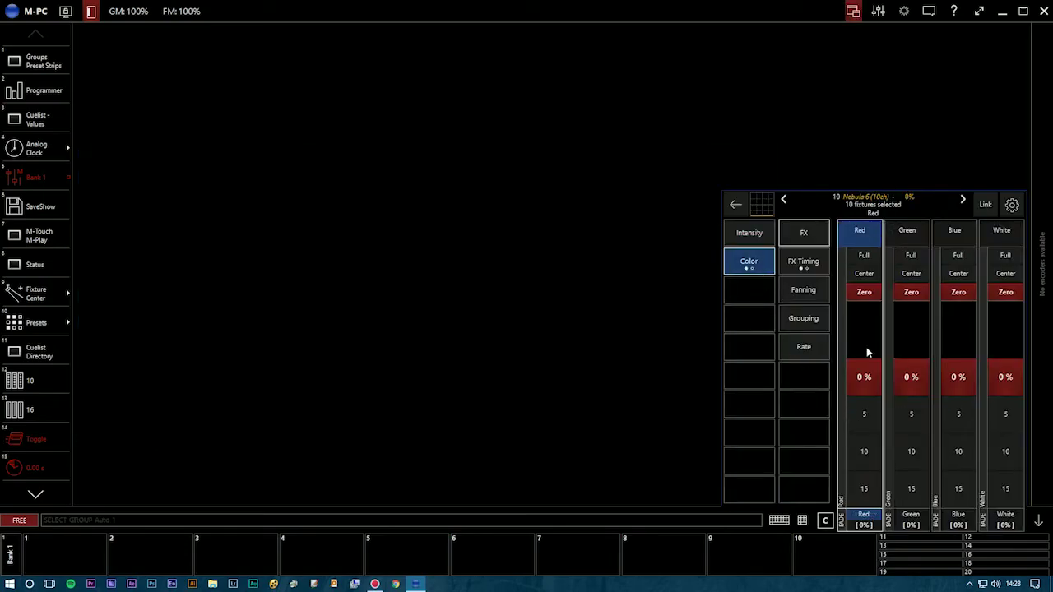
scroll(864, 449, up, 20)
scroll(907, 456, up, 12)
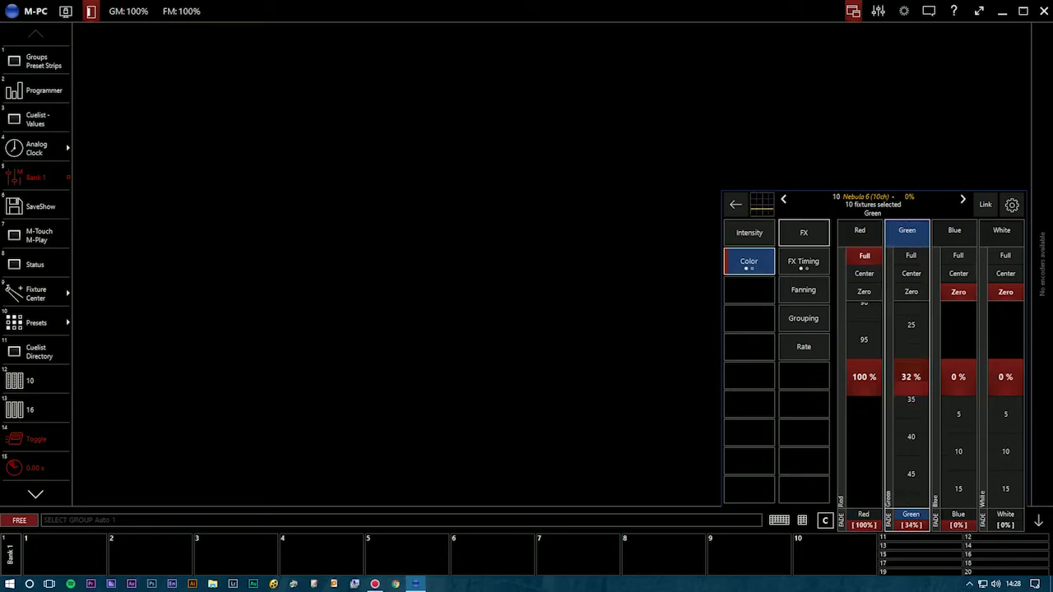
scroll(907, 436, up, 9)
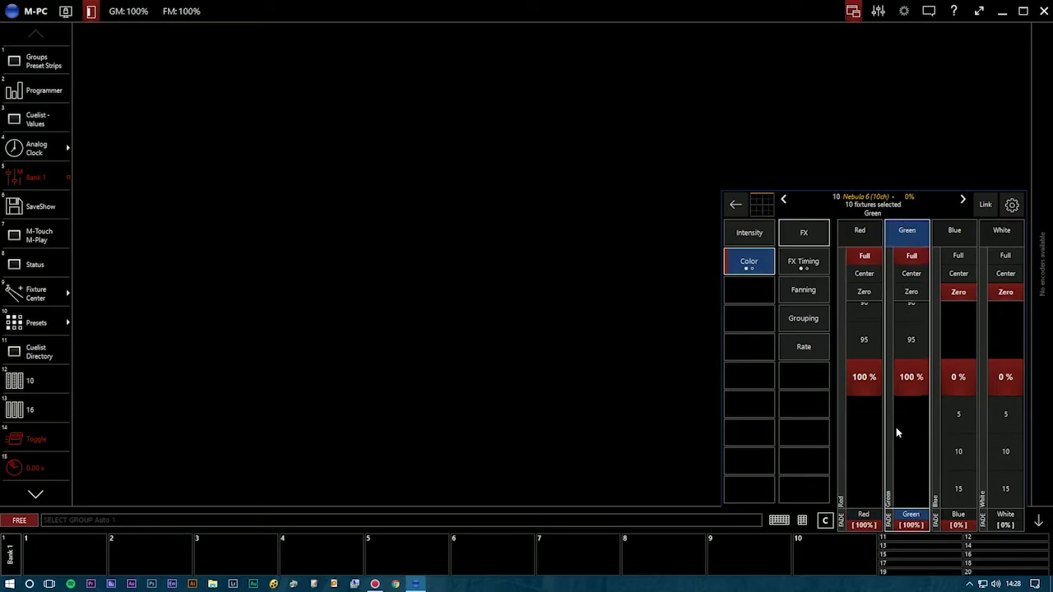
Step: Apply an FX to the Green channel with maximum swing and the speed set to 90% (240 BPM)
click(795, 243)
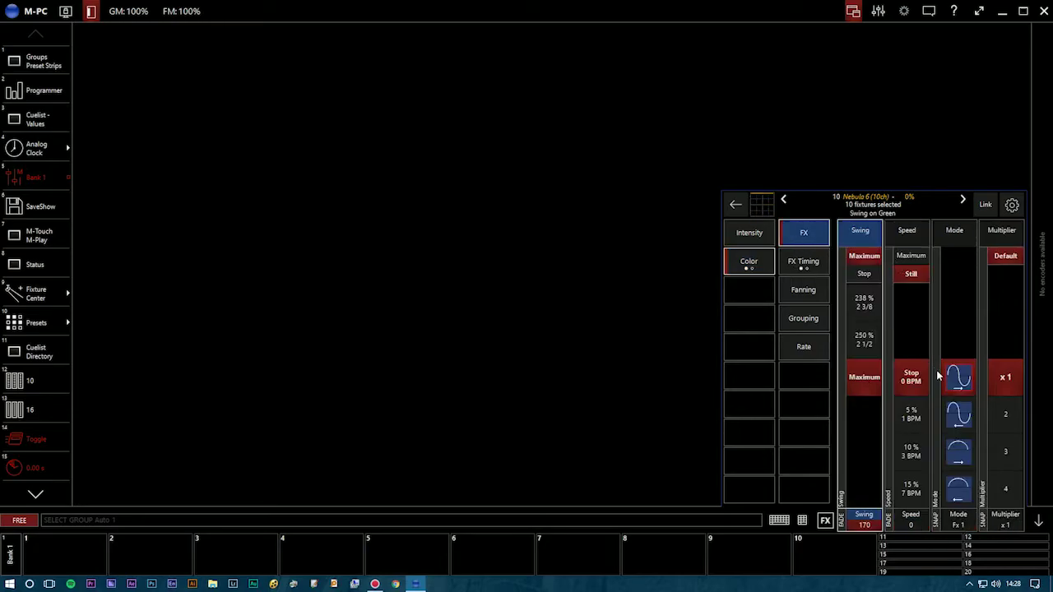
scroll(927, 440, up, 19)
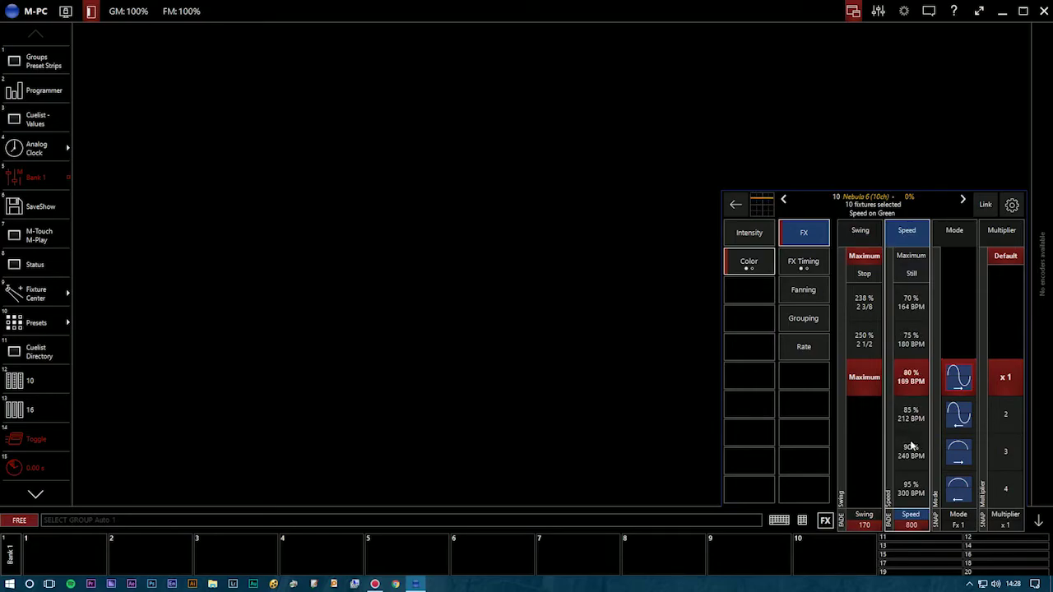
Step: Set the live time to 10 s with its sidebar shortcut and return to the first sidebar entries
scroll(27, 100, down, 15)
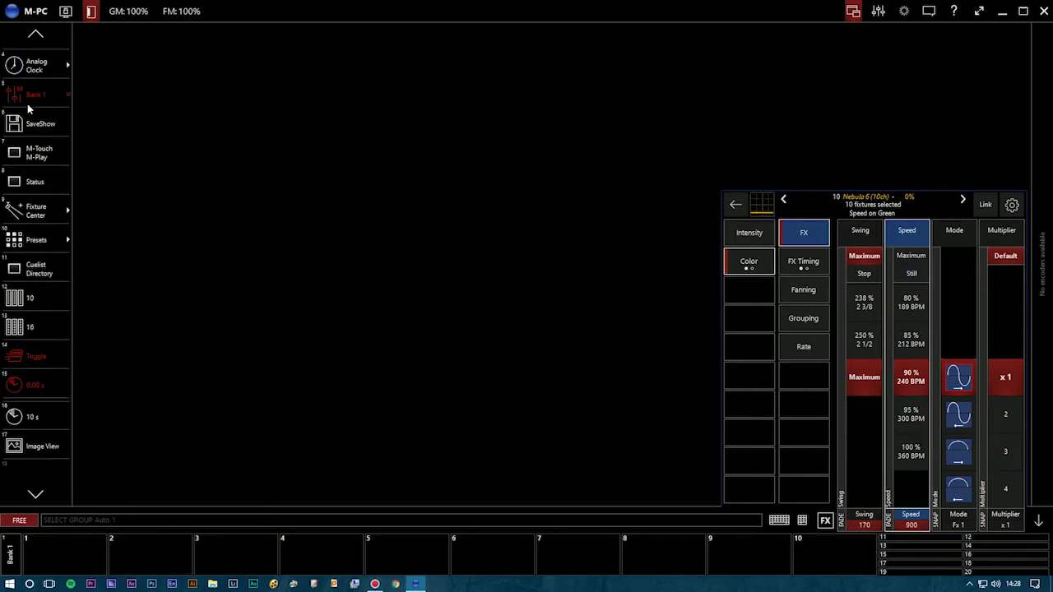
scroll(27, 206, up, 10)
click(33, 102)
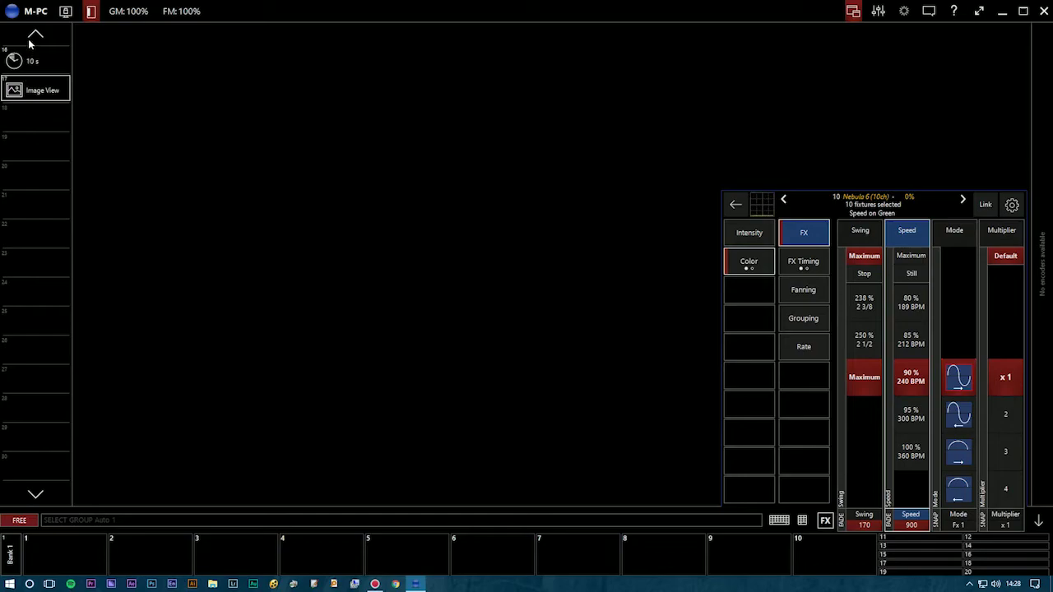
click(40, 66)
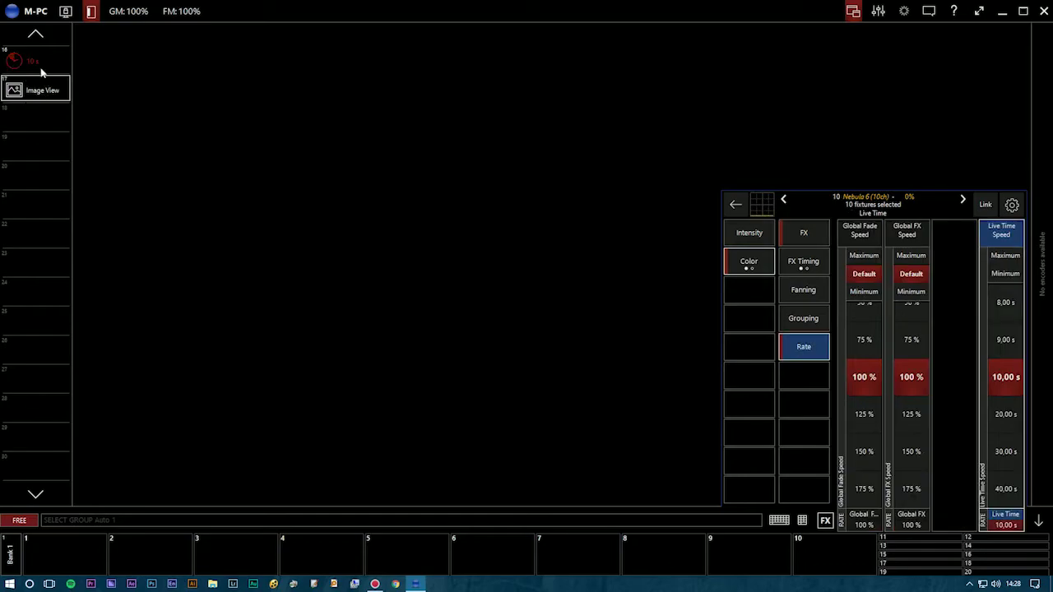
click(43, 38)
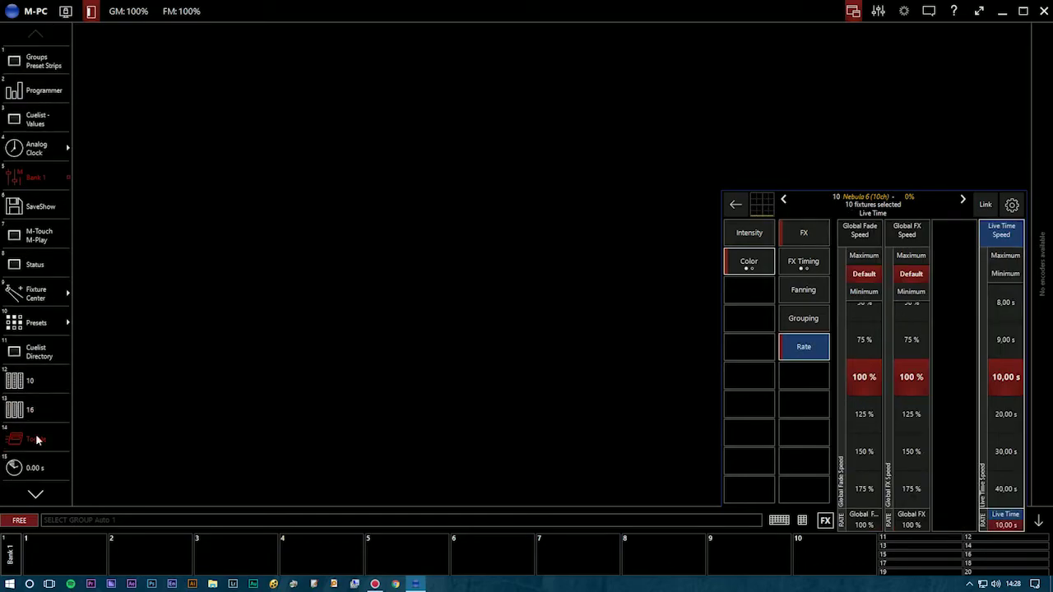
Step: Collapse the expanded encoder display and activate the 16 option in the sidebar
click(35, 439)
click(39, 402)
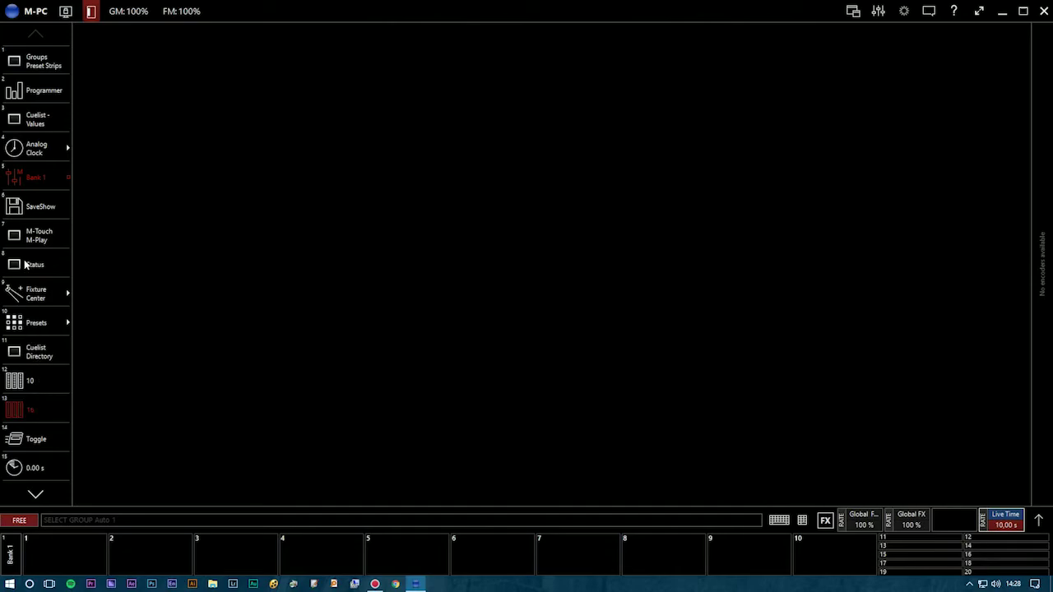
Step: Show the Status view in the main workspace
click(31, 213)
click(485, 280)
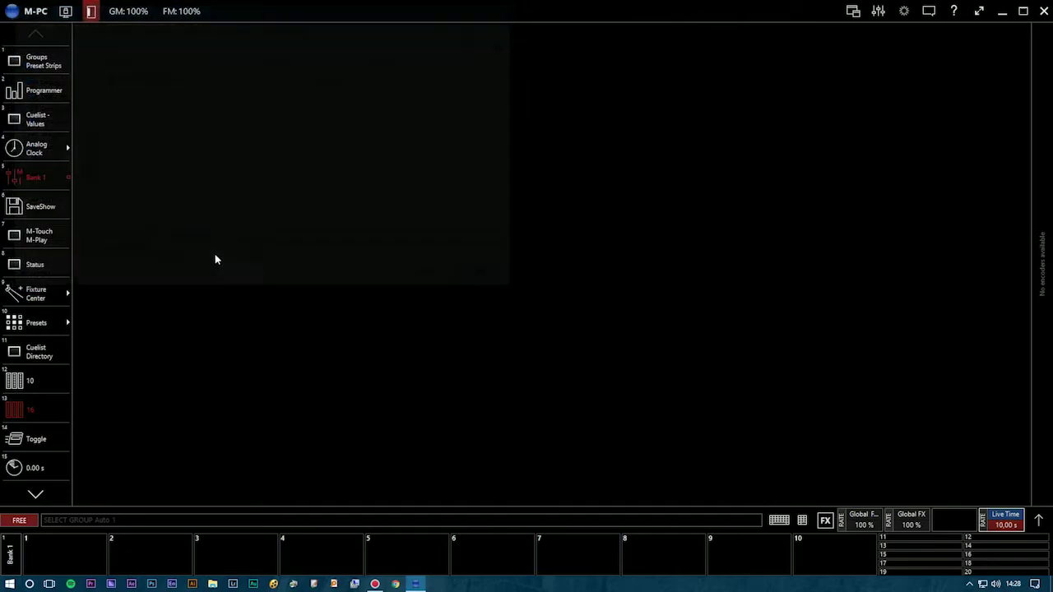
click(35, 266)
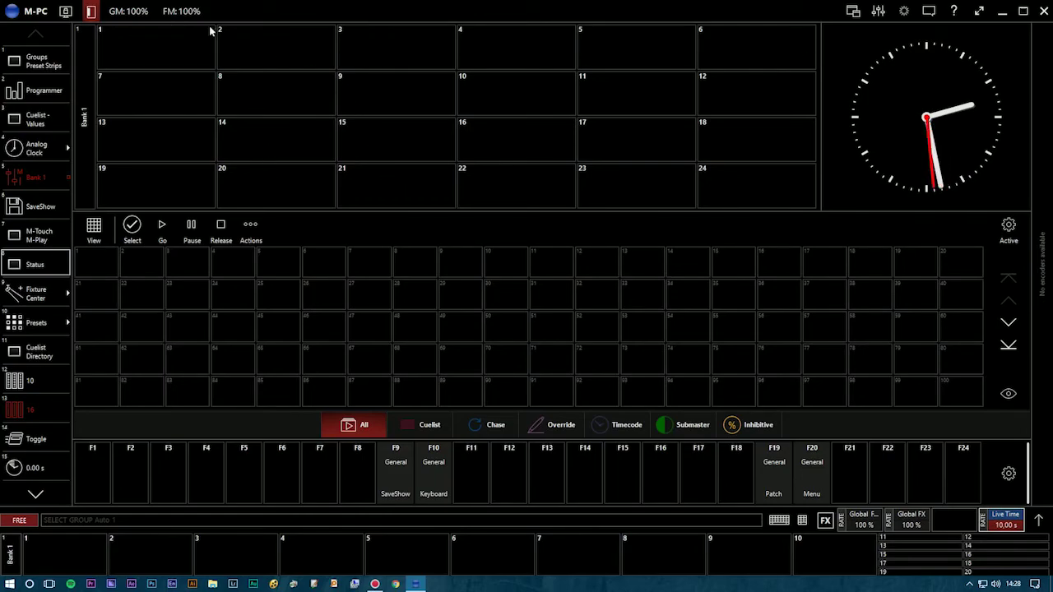
Step: Unlock the workspace in the general application settings and return to the Status view
click(13, 10)
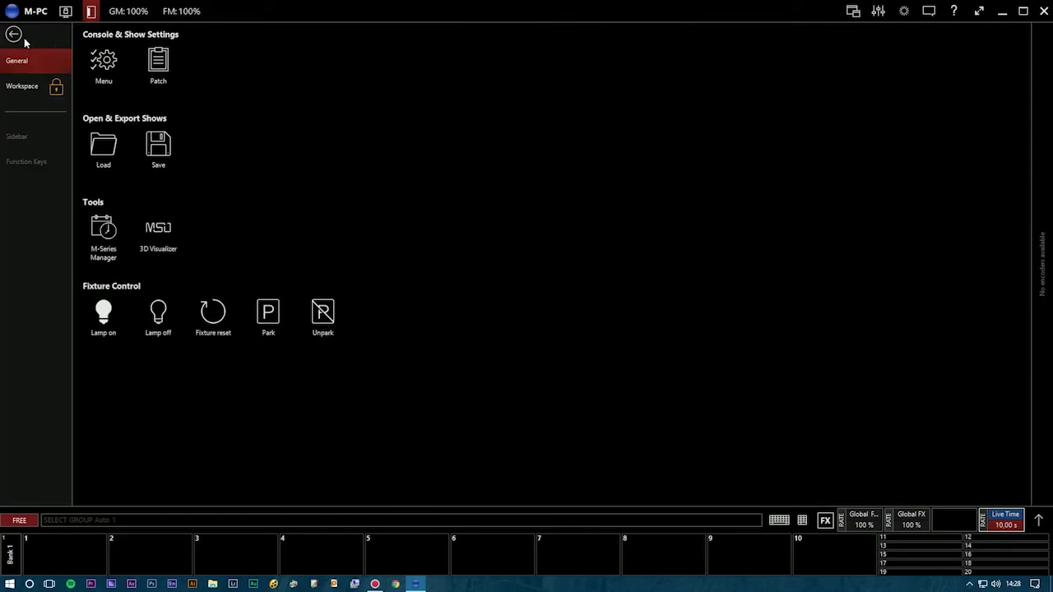
click(52, 87)
click(11, 14)
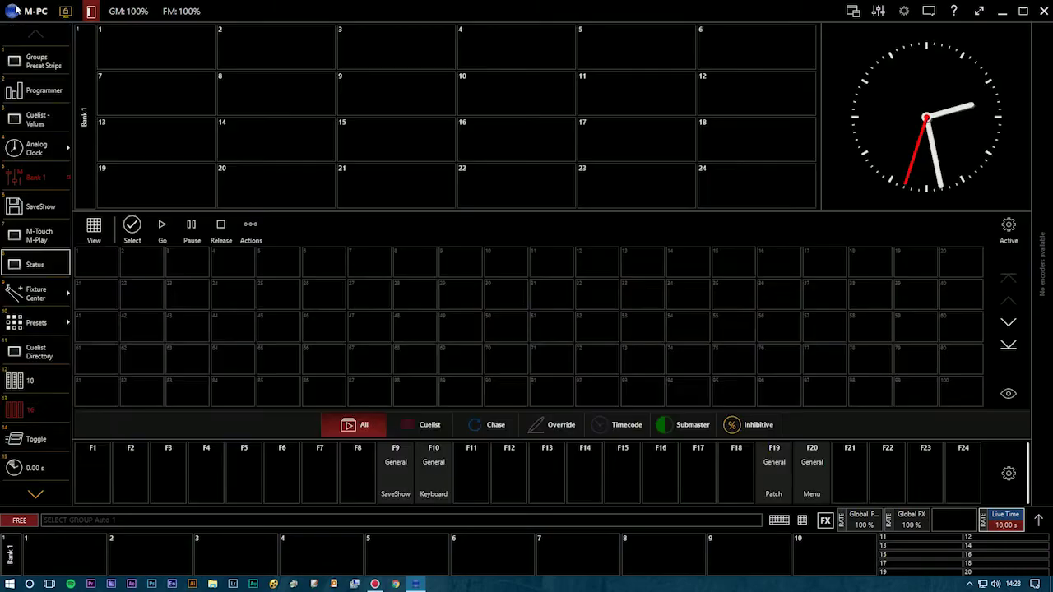
Step: Open the view launcher and examine its Fixture, Programmer, Presets, Playback, Patch, System and Panels categories for a DMX output view
click(66, 12)
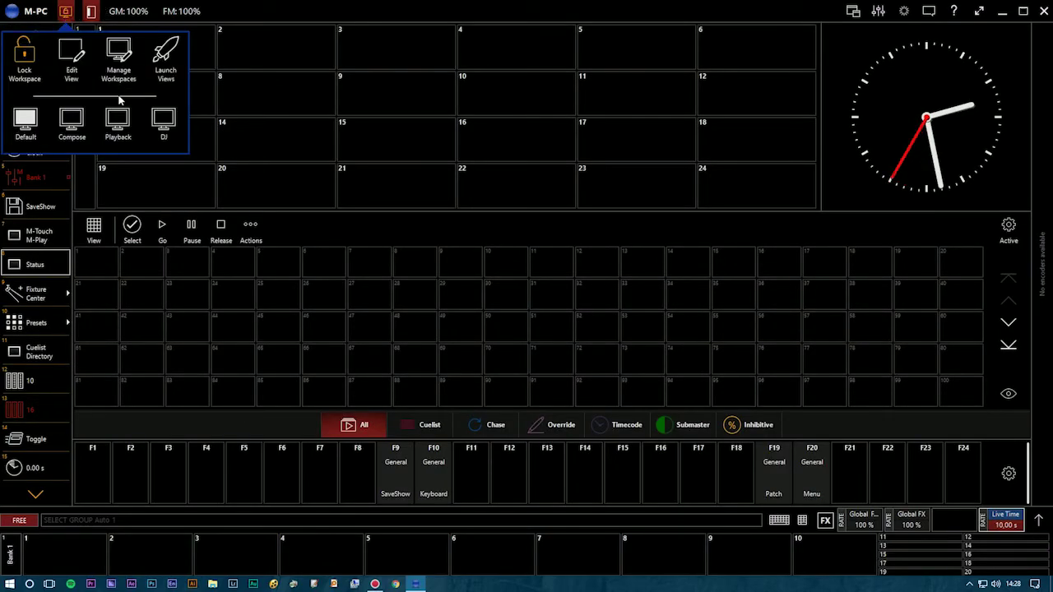
click(164, 56)
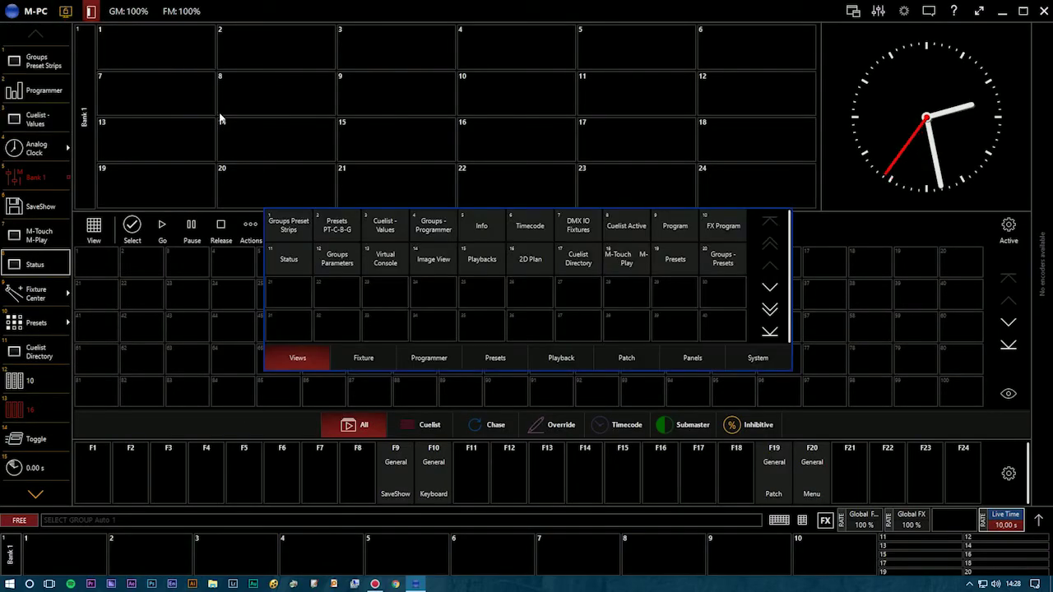
click(379, 360)
click(433, 357)
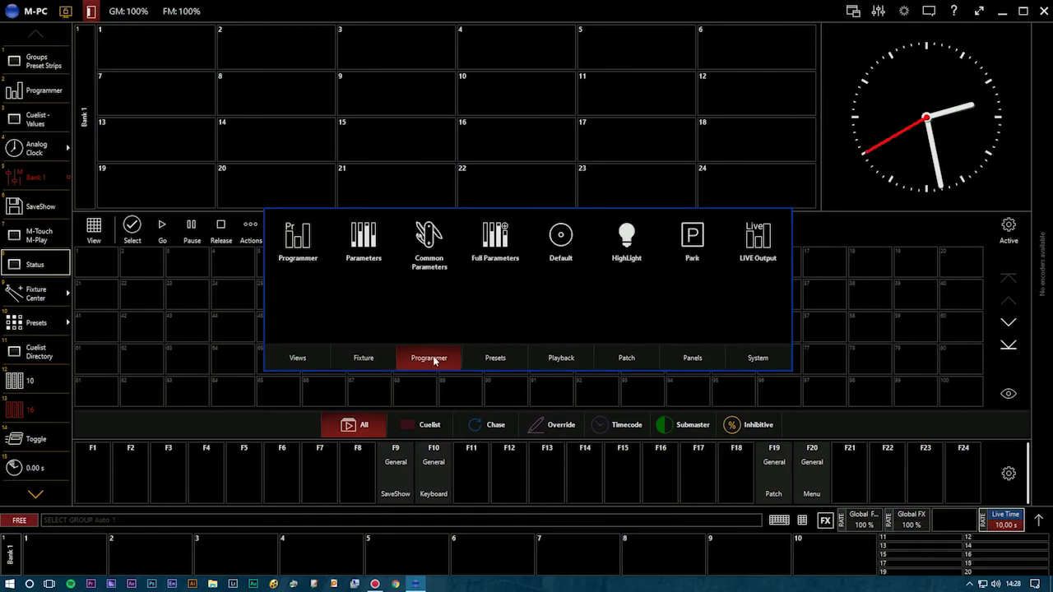
click(501, 359)
click(576, 359)
click(622, 359)
click(562, 359)
click(770, 363)
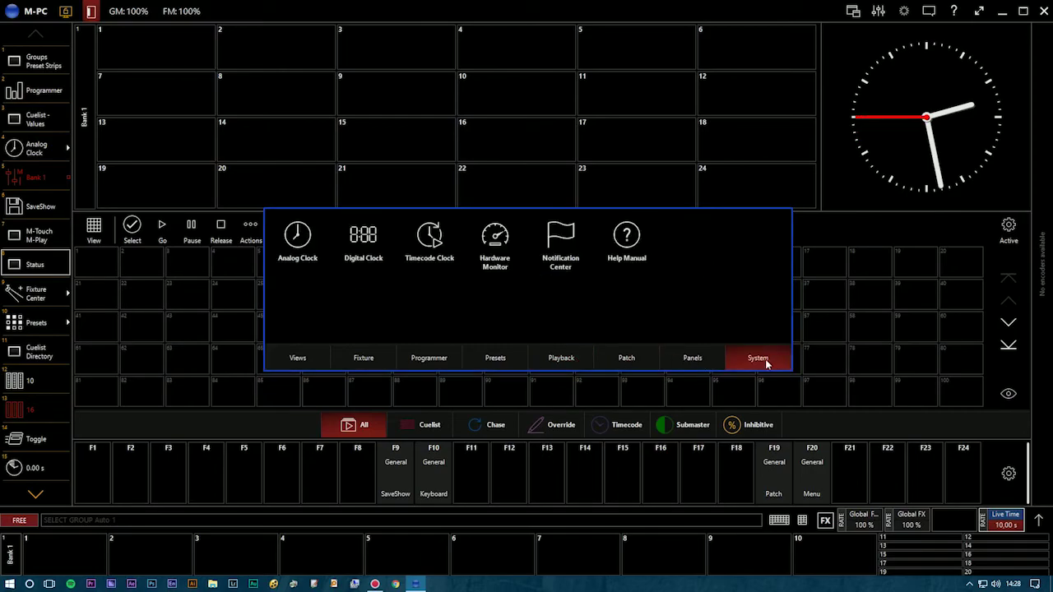
click(687, 367)
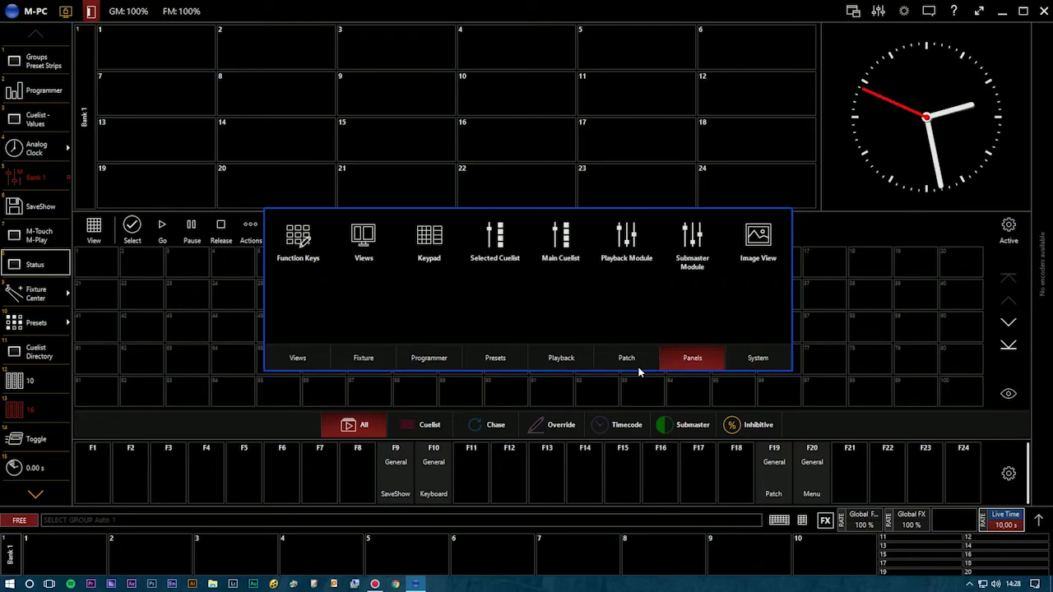
Step: Launch the DMX Input/Output view from the Patch category of the view launcher
click(639, 370)
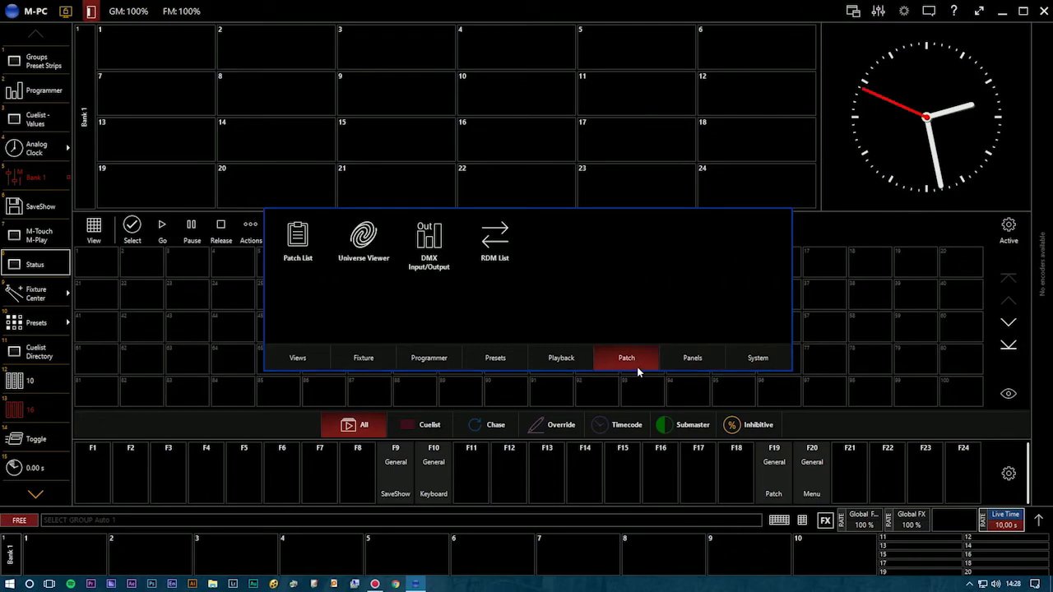
click(435, 265)
click(615, 375)
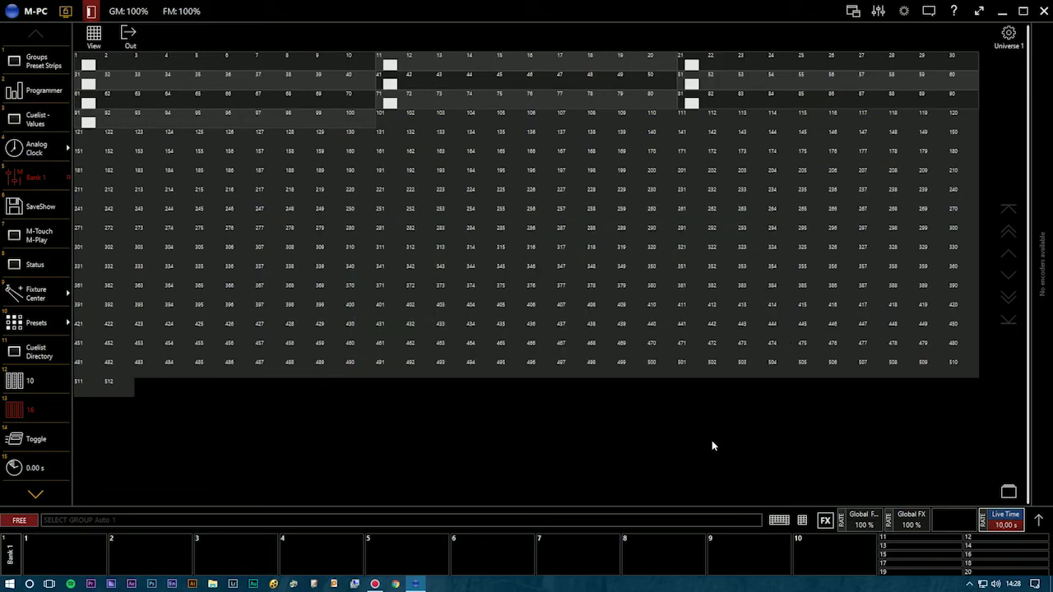
Step: Bring up the Art-Net to DMX converter from the system tray and show its DMX output values
click(969, 584)
click(967, 566)
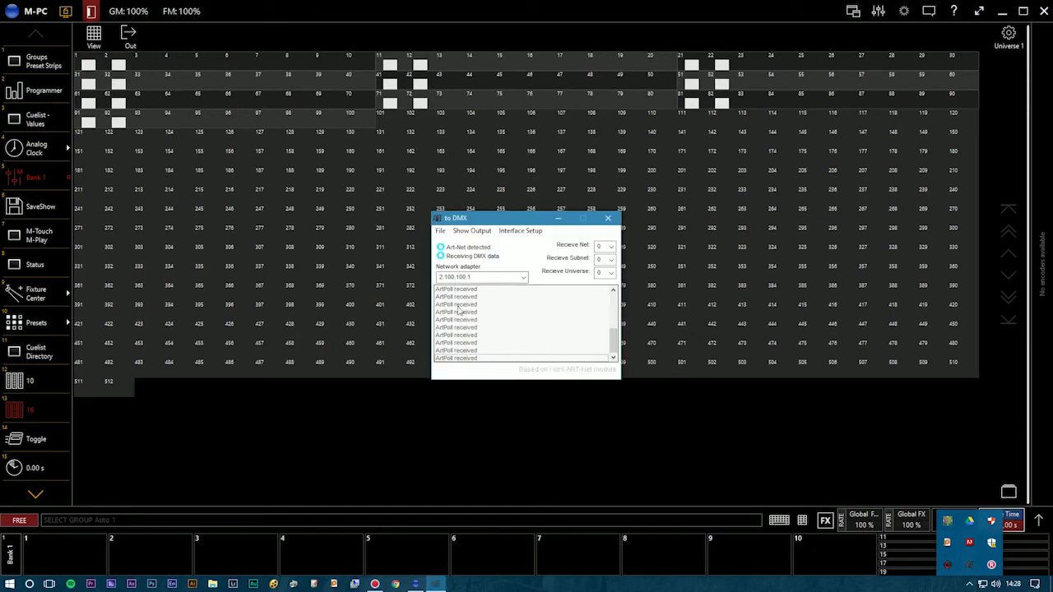
click(471, 230)
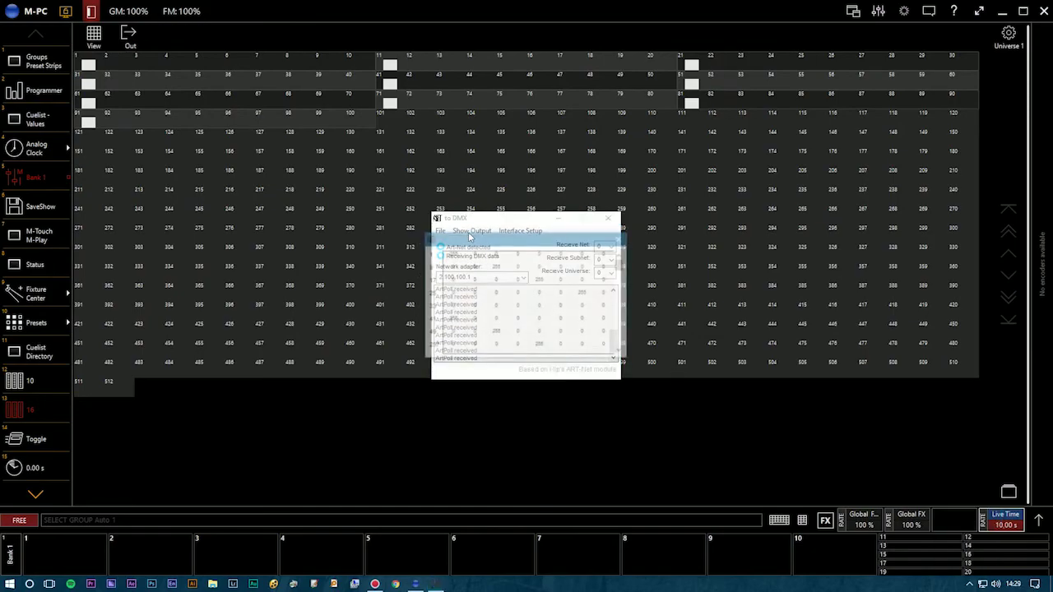